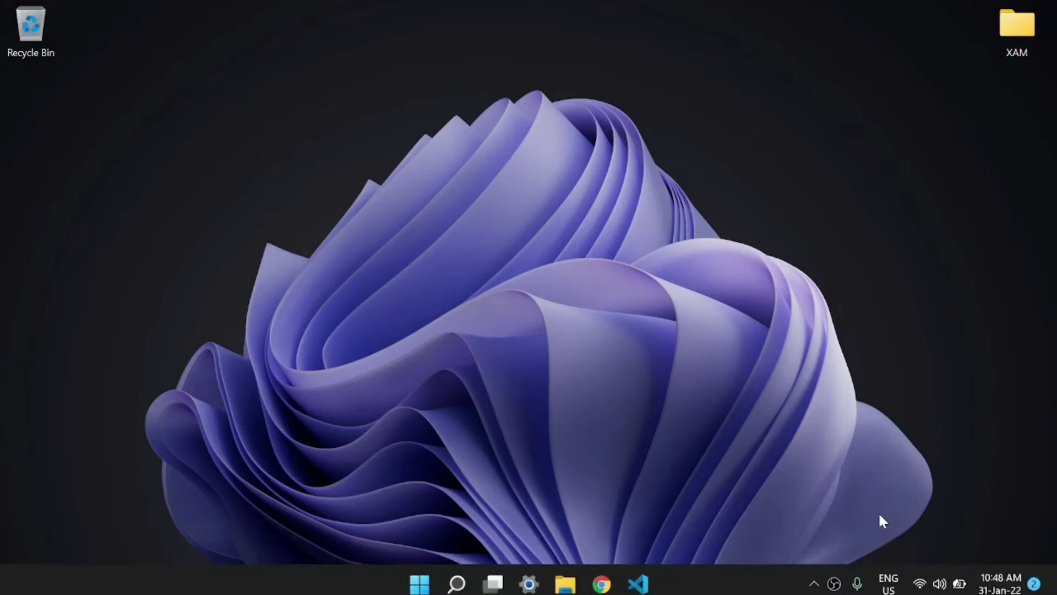
Search Google in Chrome for 'oracle database express edition download'.
left_click(602, 576)
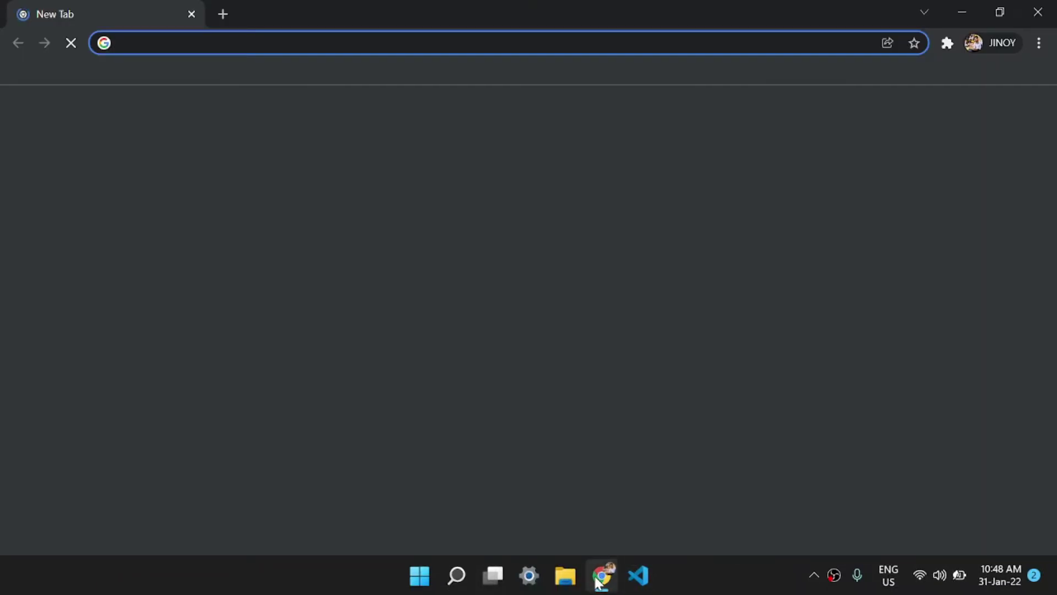
type("orac")
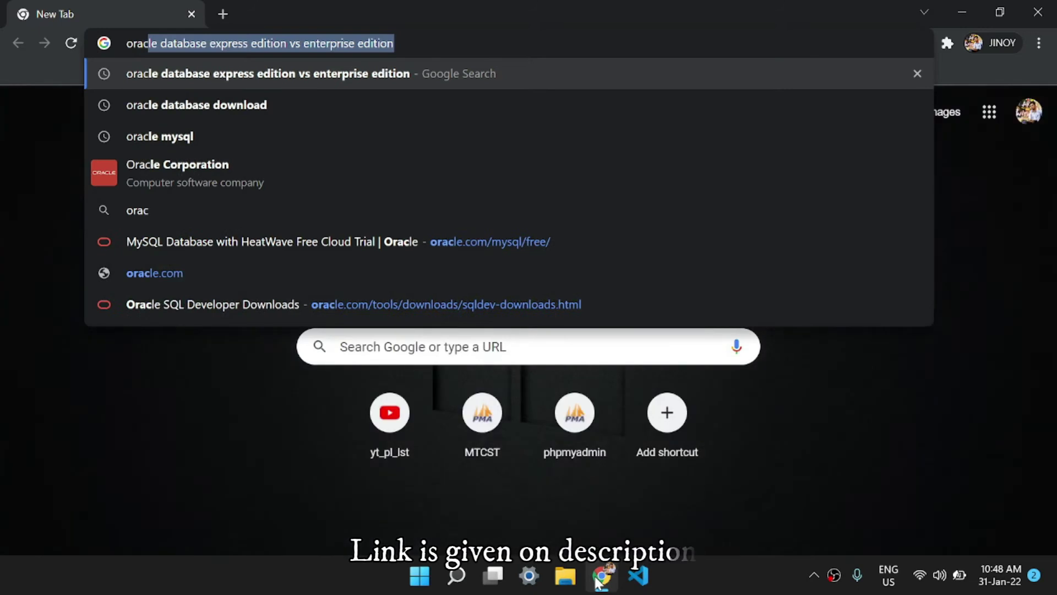
type("le dar")
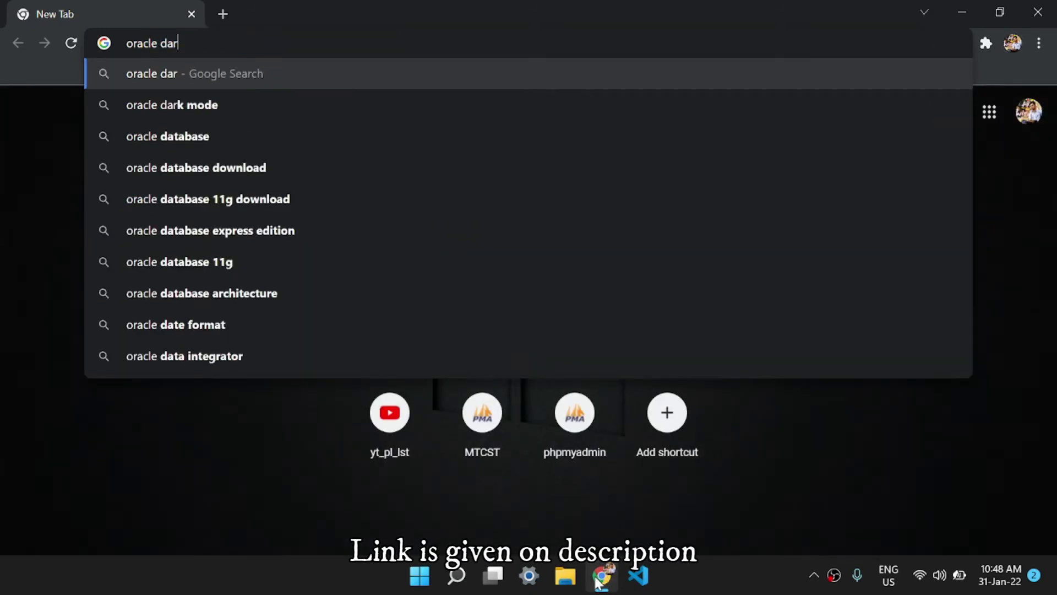
key("BackSpace")
type("tabb")
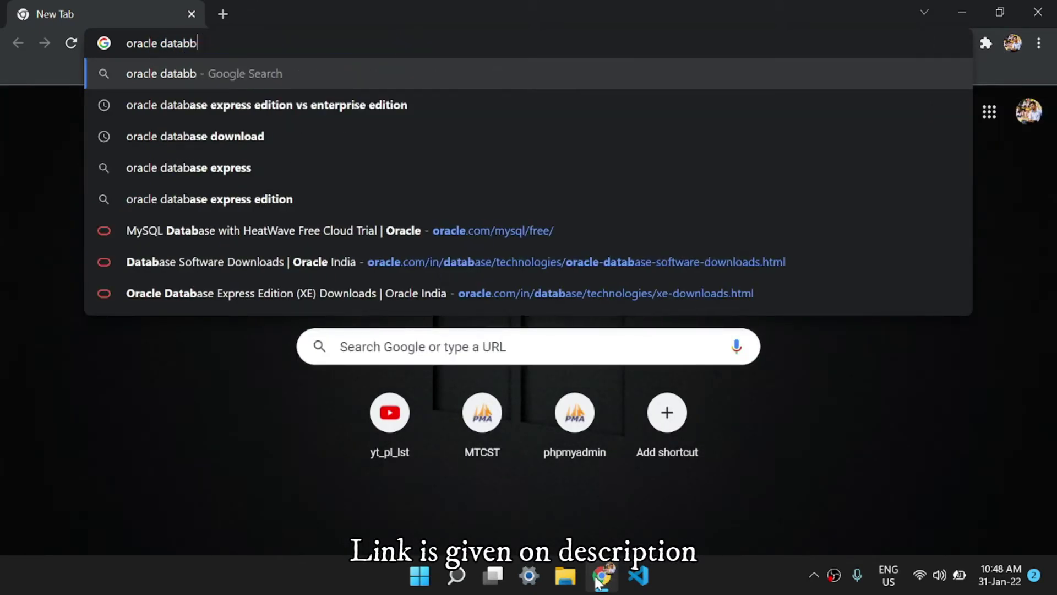
type("ase ec")
key("BackSpace")
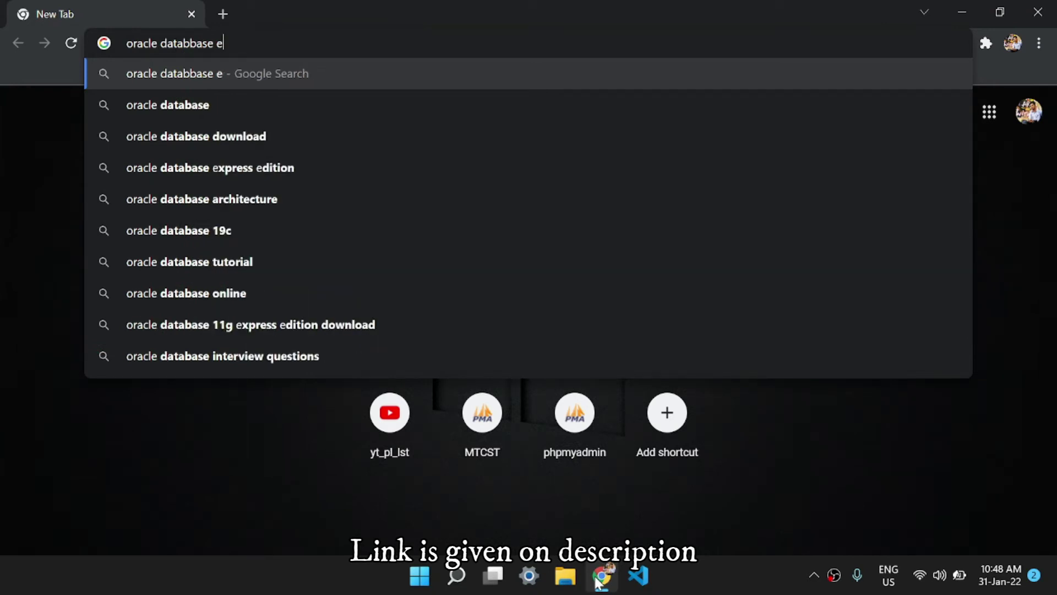
type("x")
key("Down")
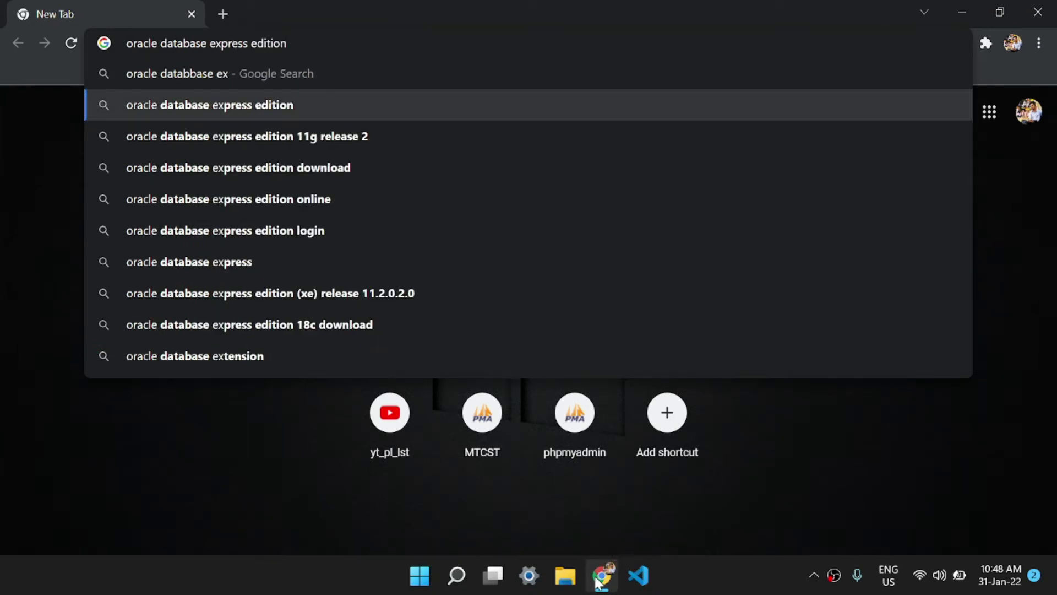
type("download")
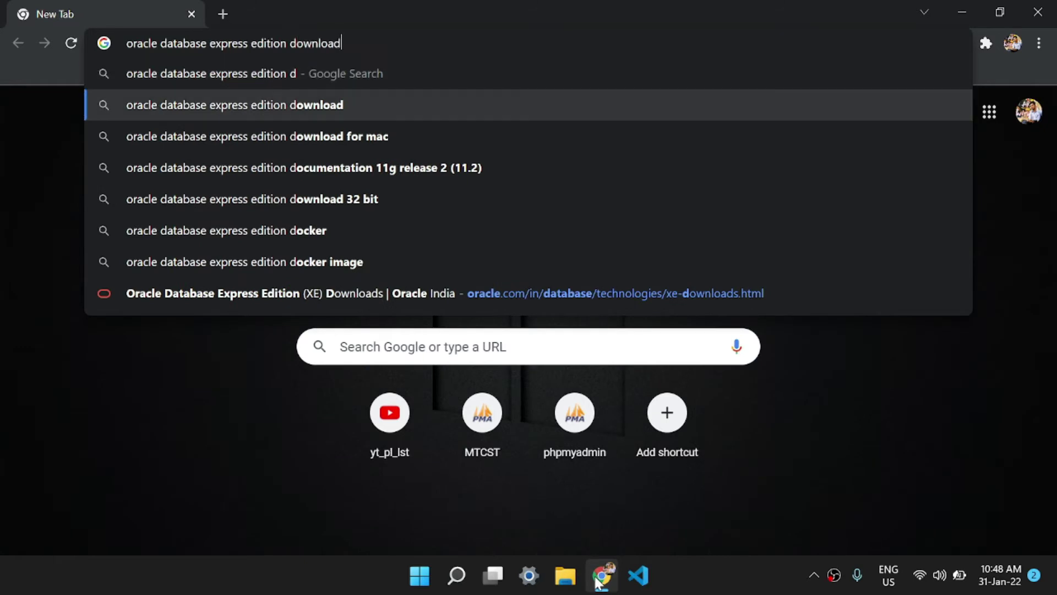
key("Return")
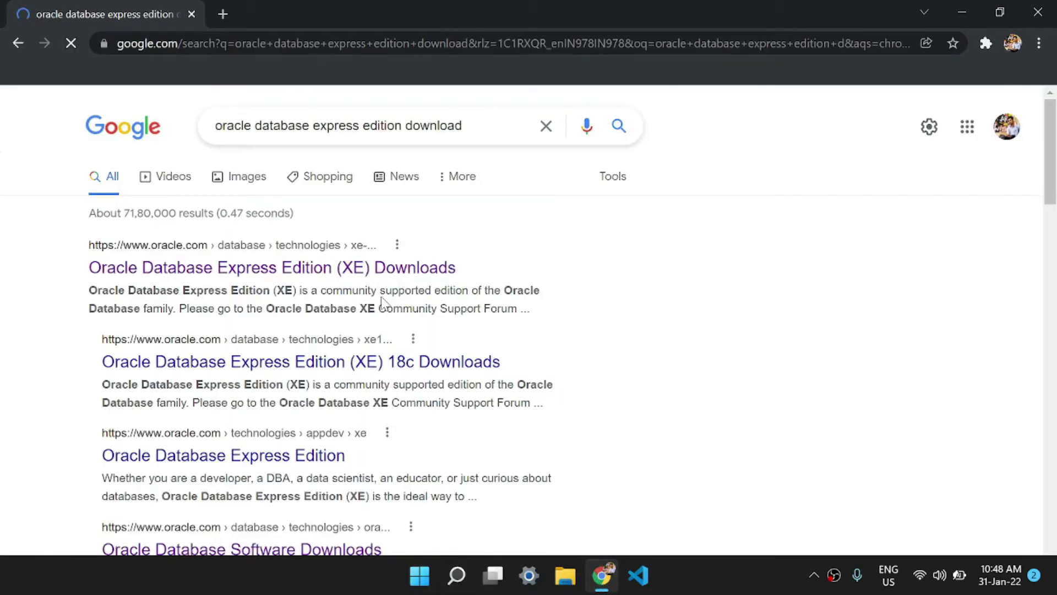
Download Oracle Database 21c Express Edition for Windows x64 from Oracle's XE downloads page.
left_click(310, 270)
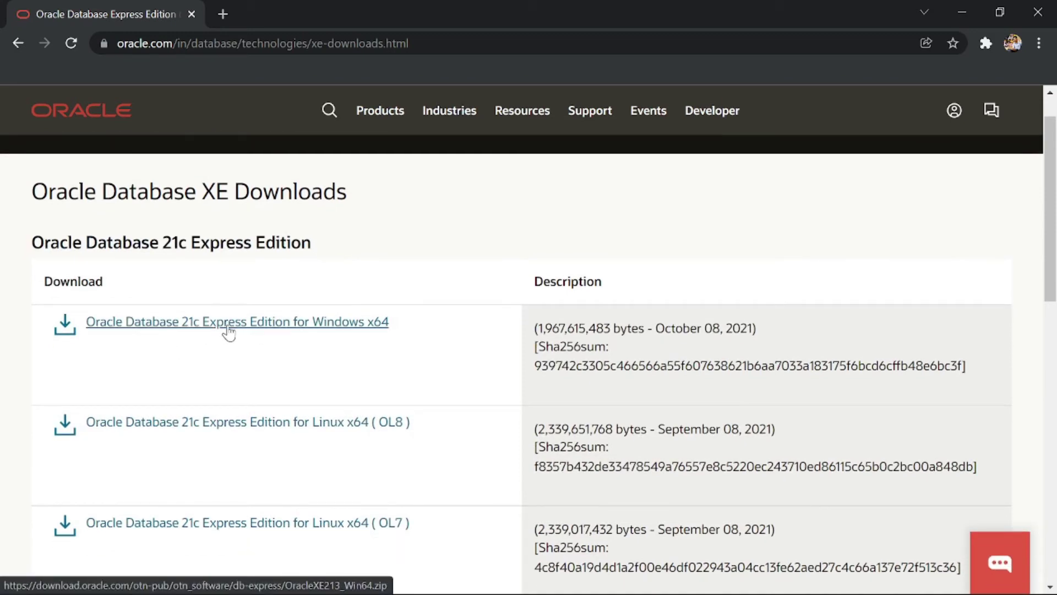
left_click(229, 331)
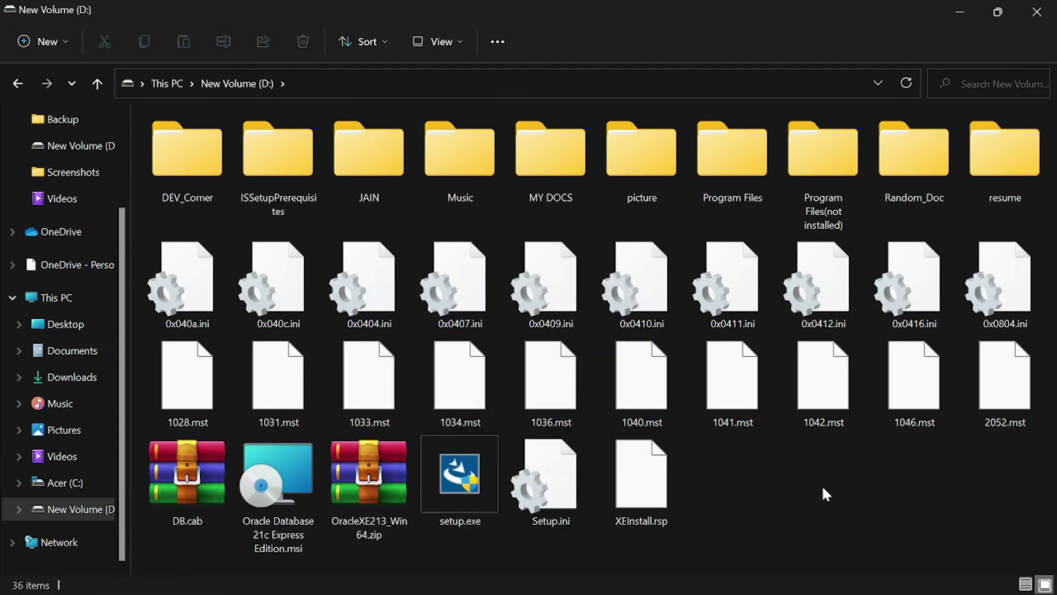
Create a new folder named SQL on the D: drive.
right_click(822, 484)
mouse_move(609, 421)
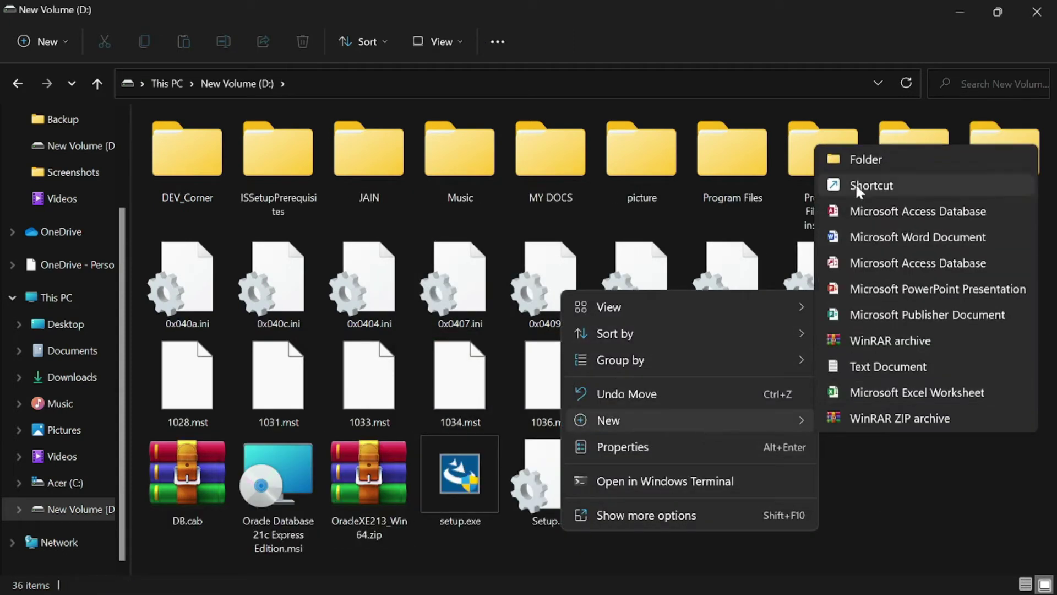
left_click(859, 159)
type("SQ")
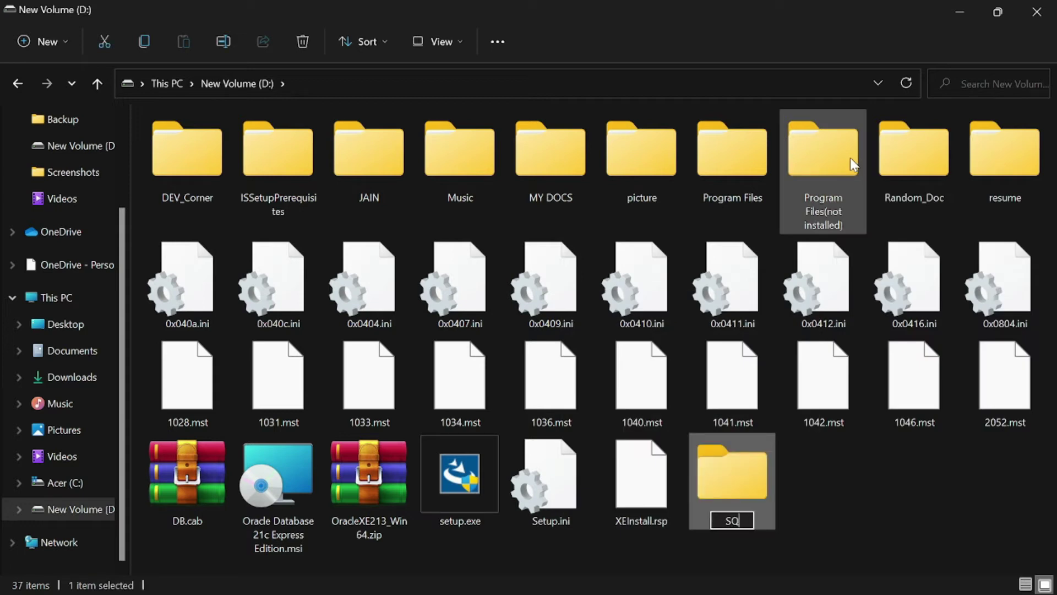
type("L")
key("Return")
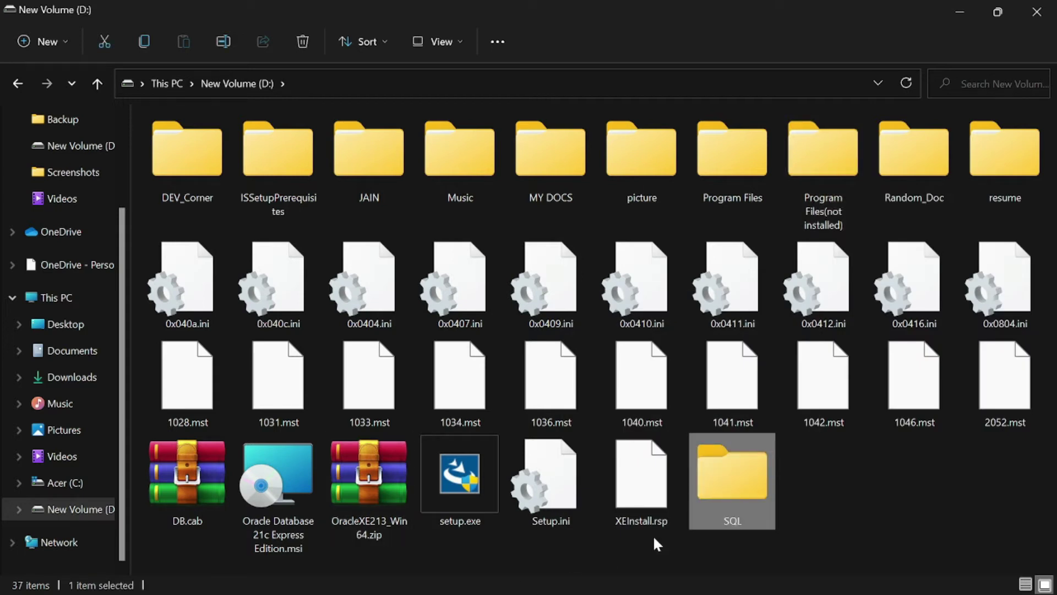
Move all extracted installer files, including ISSetupPrerequisites, into the SQL folder.
left_click_drag(657, 545, 166, 248)
mouse_move(991, 467)
left_mouse_down()
mouse_move(873, 240)
mouse_move(785, 116)
left_mouse_up()
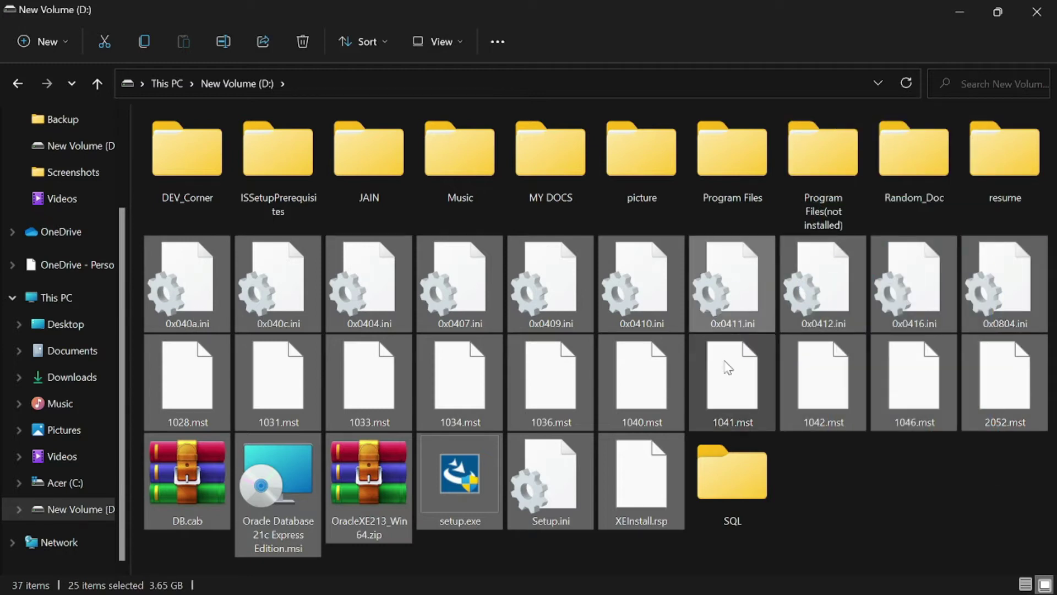
left_click(716, 505, "ctrl")
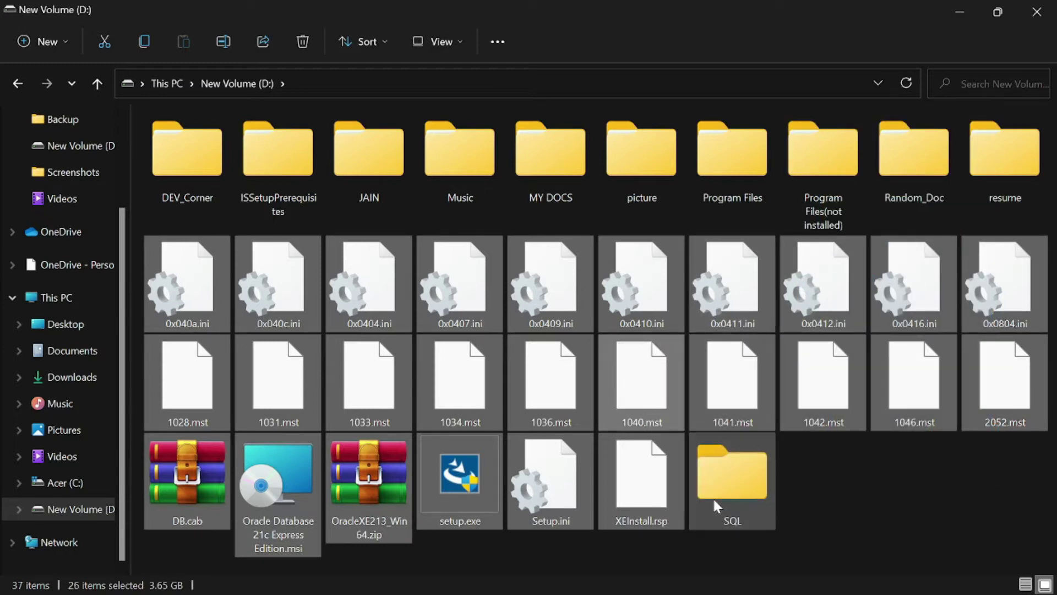
left_click_drag(278, 166, 219, 298)
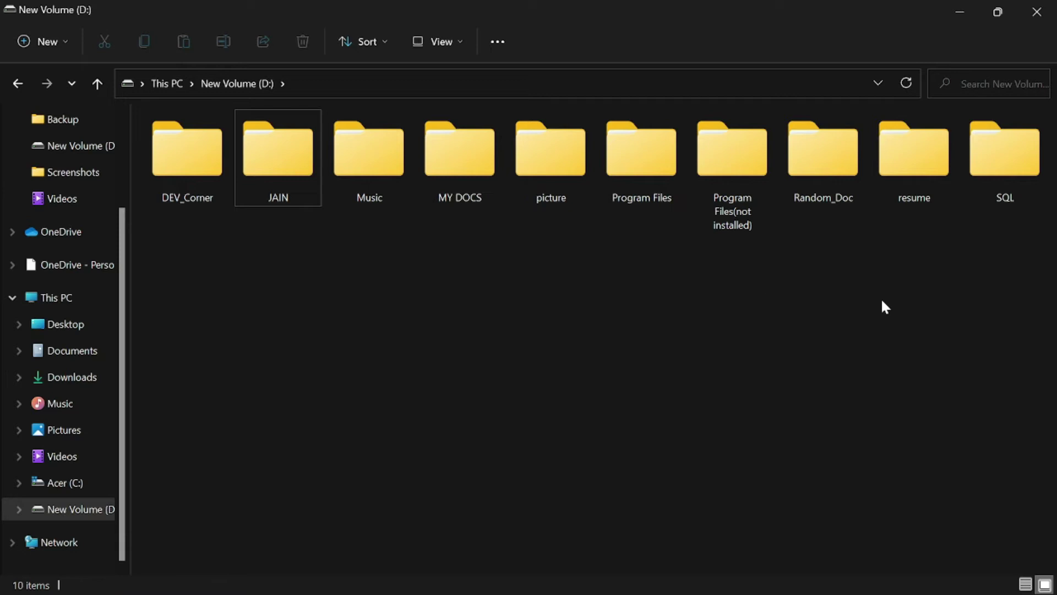
Run setup.exe from the SQL folder, then minimize File Explorer and Chrome.
double_click(1009, 173)
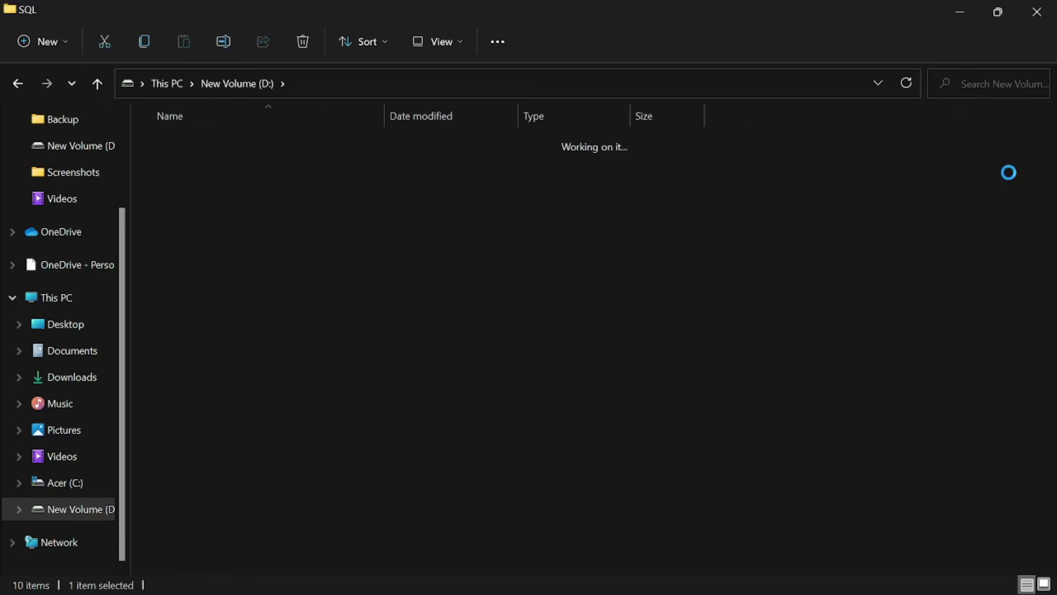
scroll(293, 332, "down", 5)
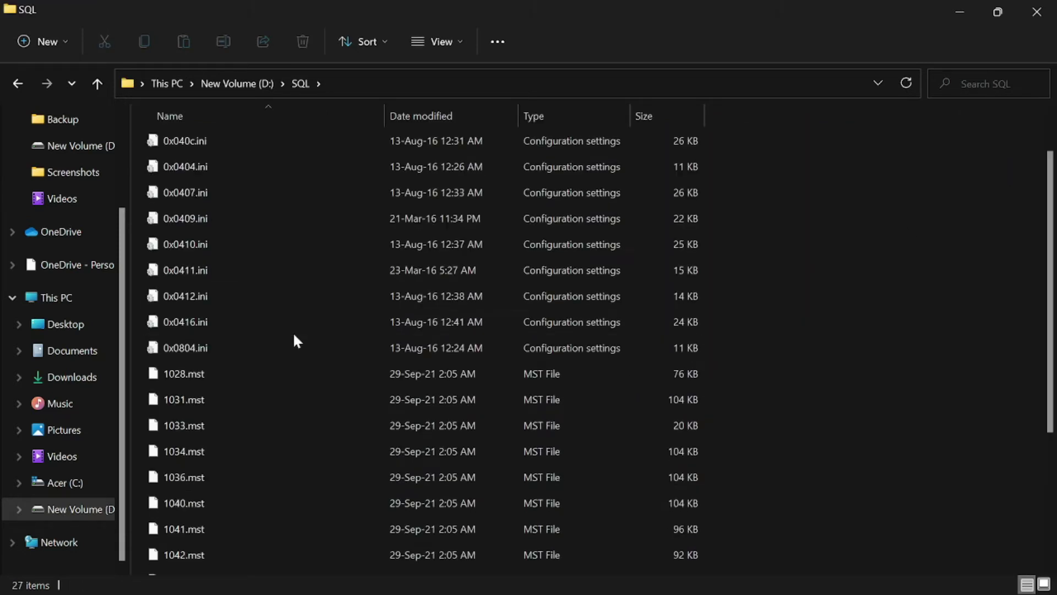
scroll(294, 331, "down", 3)
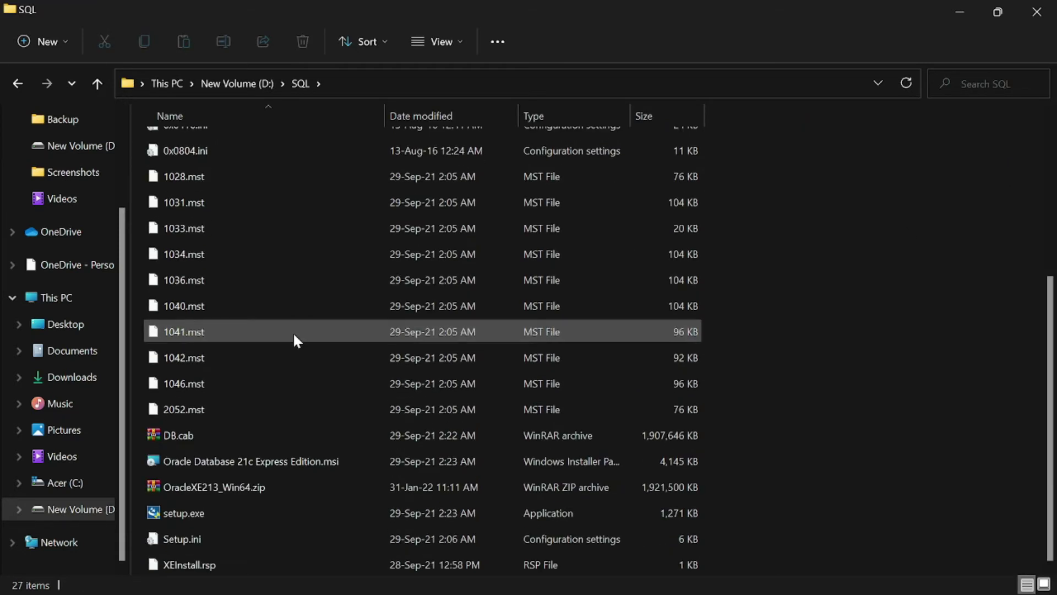
double_click(211, 515)
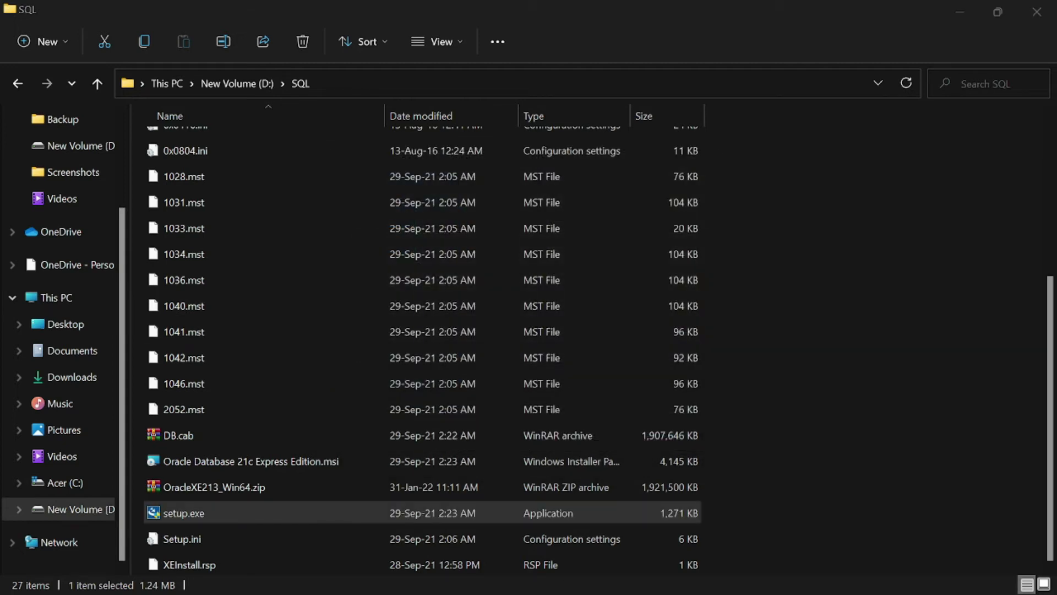
left_click(960, 12)
left_click(957, 9)
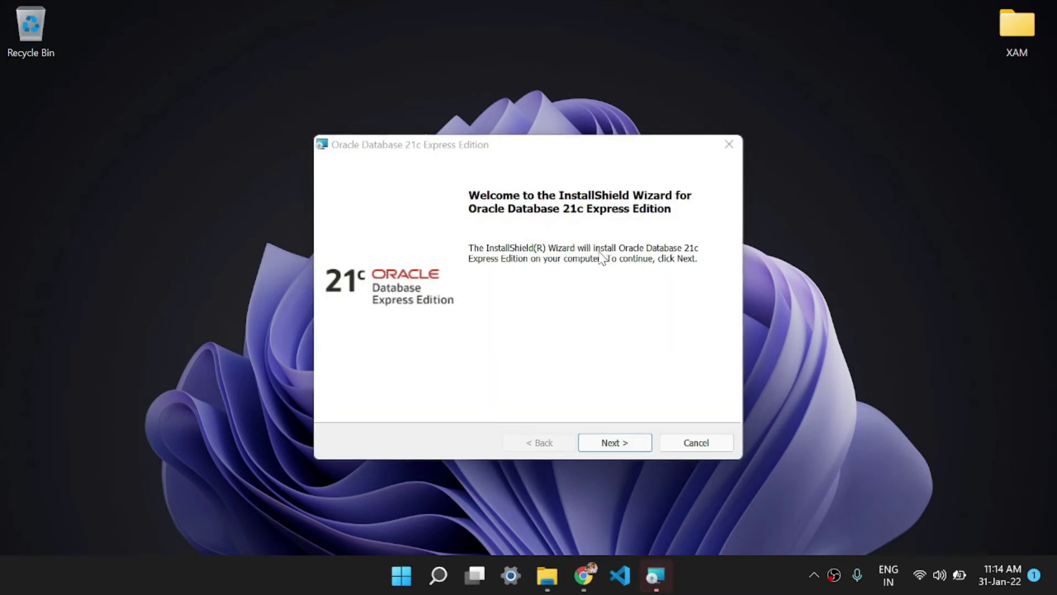
Accept the license terms and keep the default C:\app\...\product\21c\ install location.
left_click(616, 443)
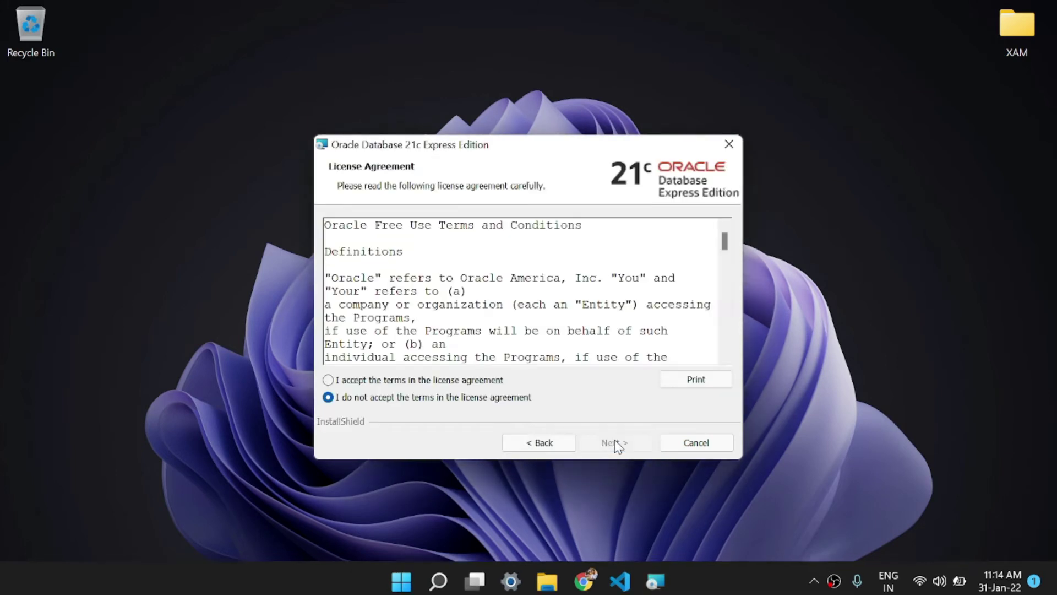
left_click(363, 382)
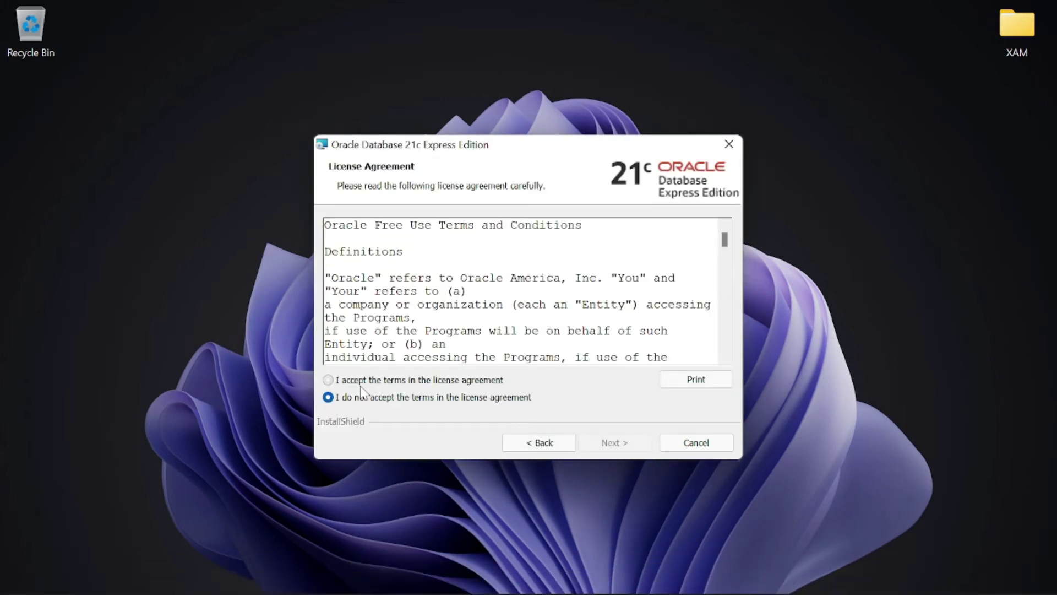
left_click(614, 443)
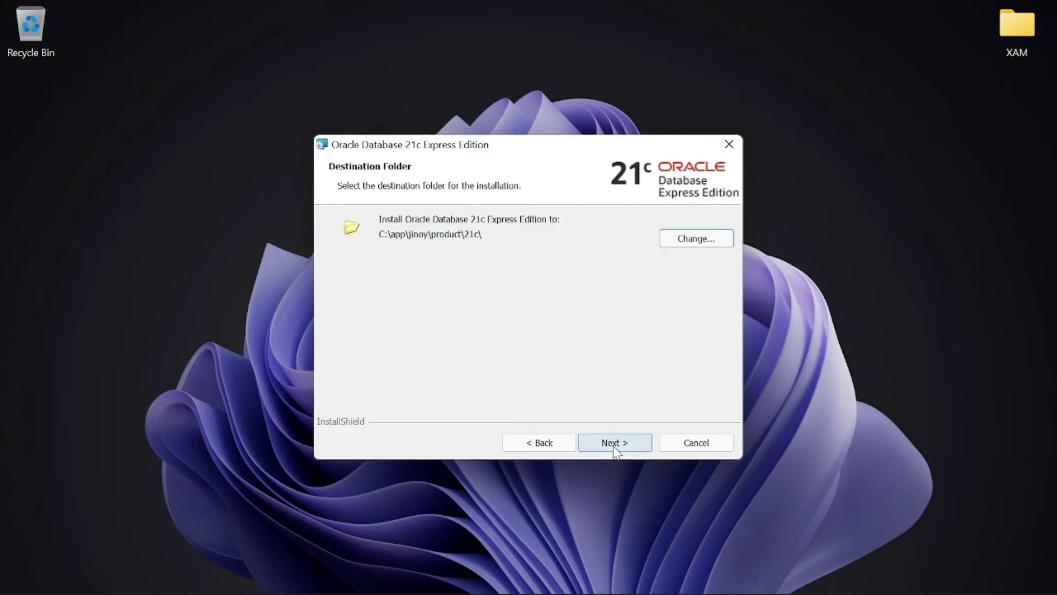
left_click(616, 444)
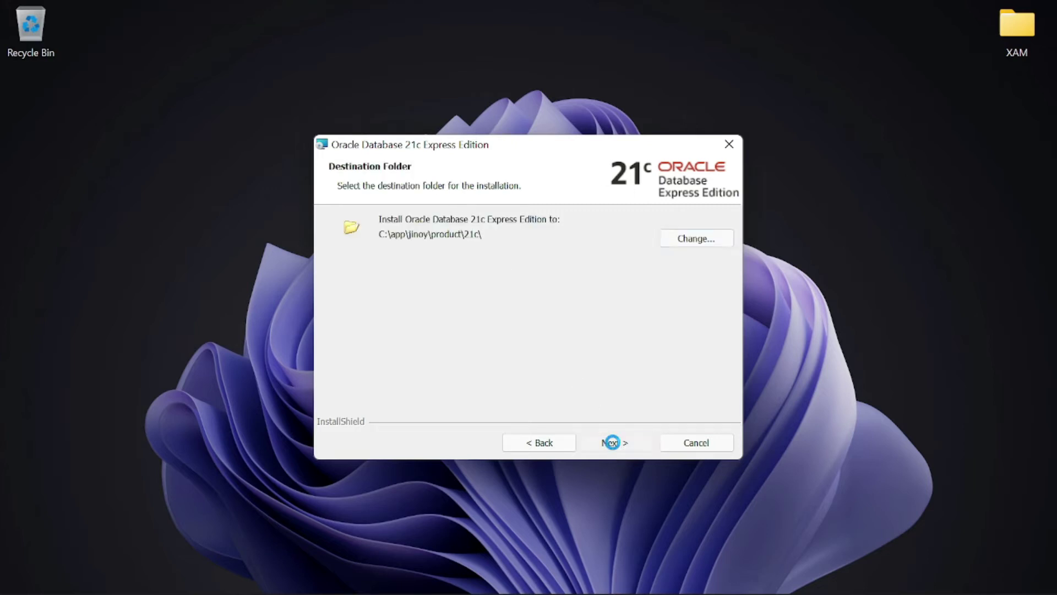
Enter and confirm the database password, then continue to the Summary page.
left_click(572, 291)
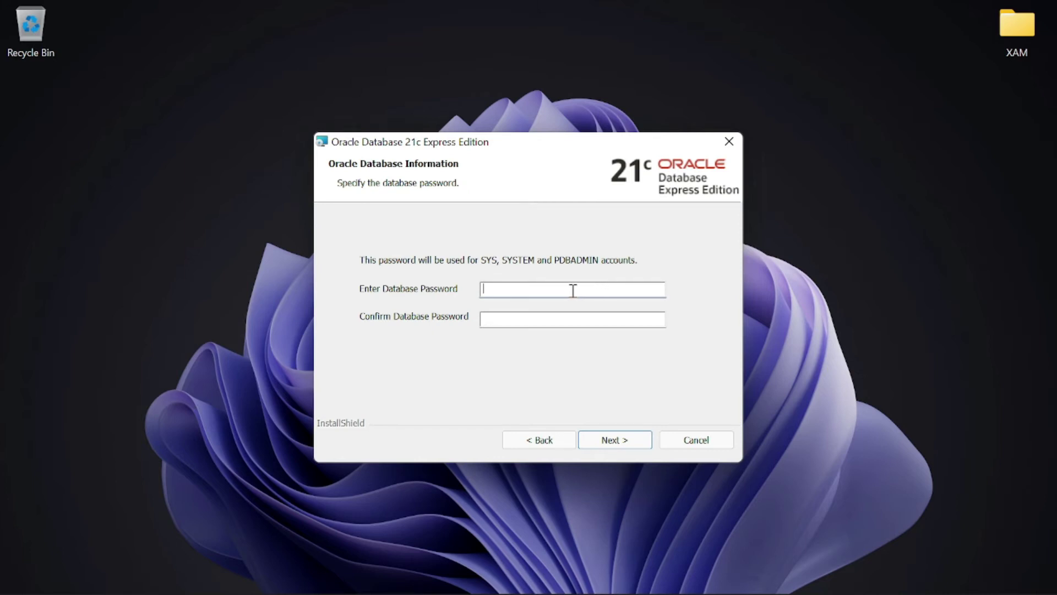
type("••")
type("•••")
left_click(572, 319)
type("•••••")
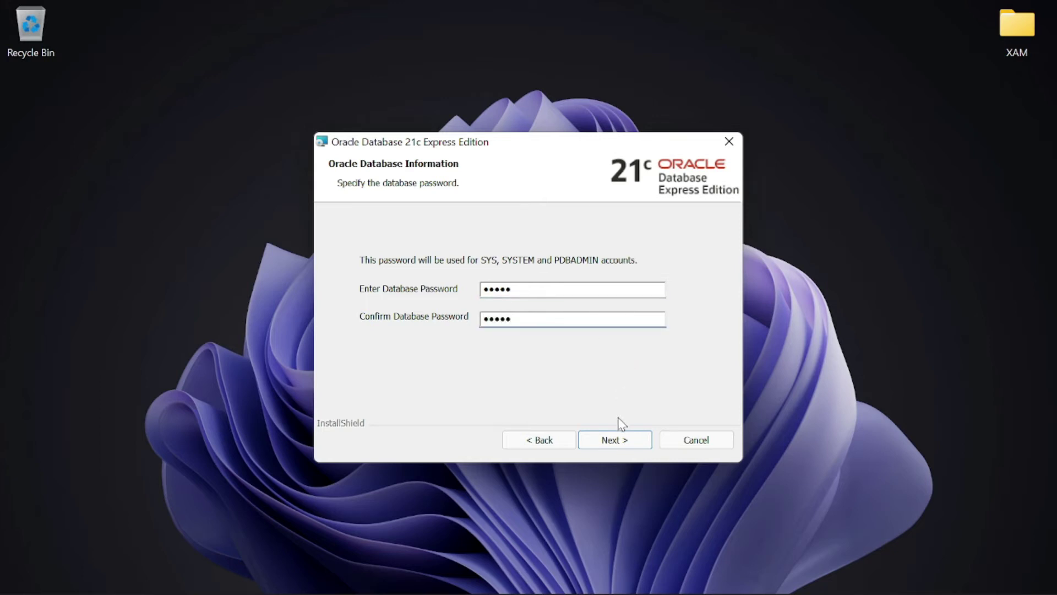
left_click(622, 440)
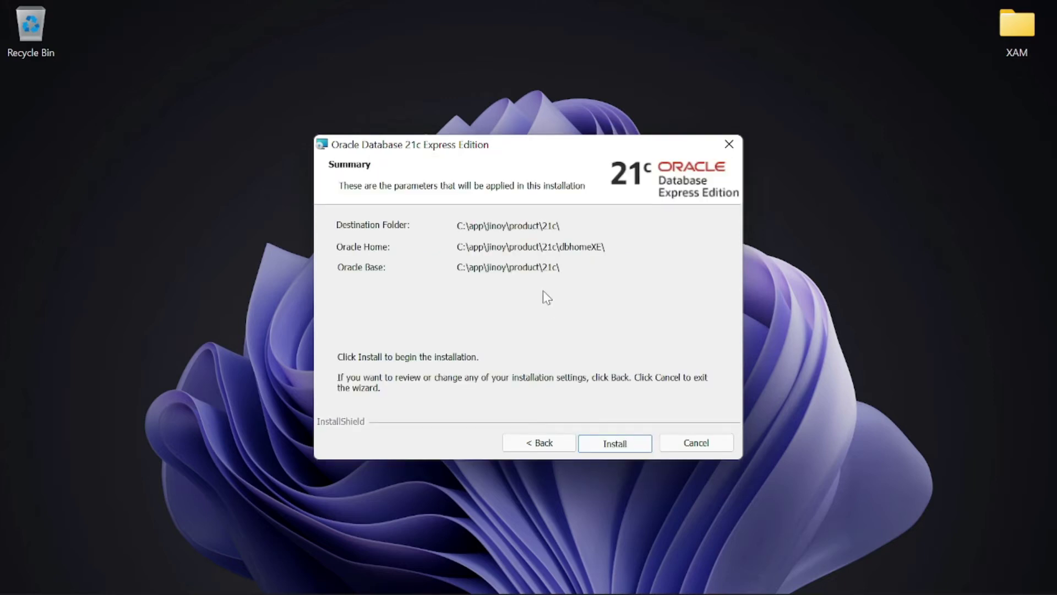
Install Oracle Database 21c XE and close the wizard once it reports success.
left_click(613, 445)
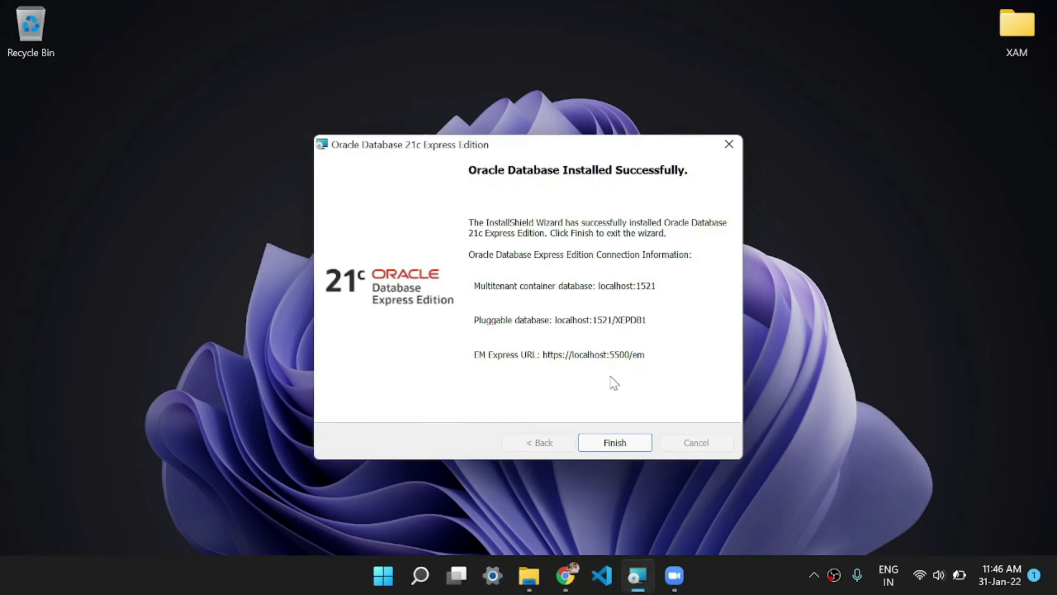
left_click(590, 447)
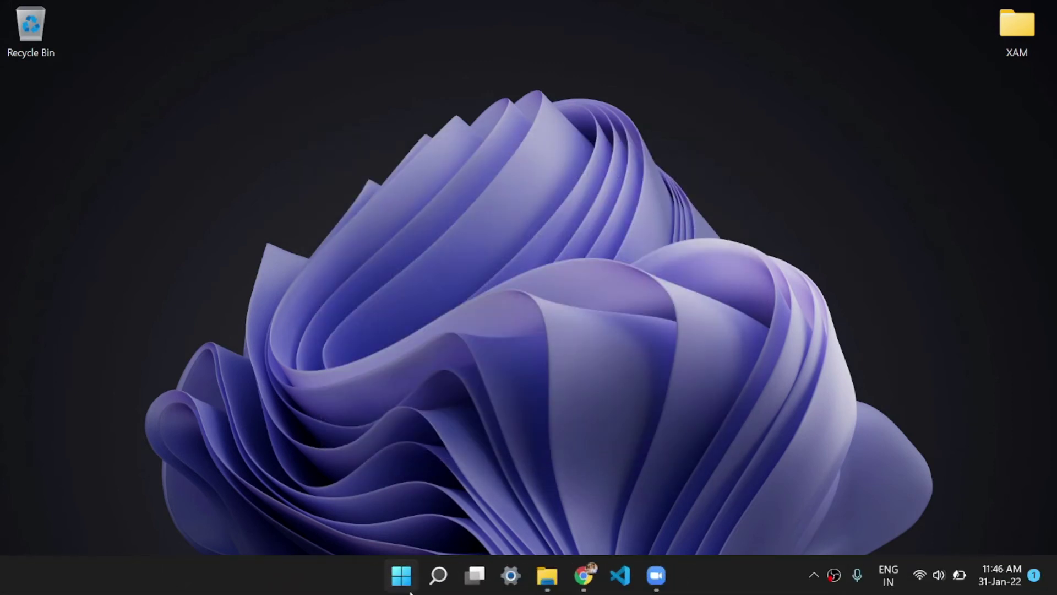
Start SQL Plus from the Oracle - OraDB21Home1 group in the Start menu's All apps list.
left_click(402, 575)
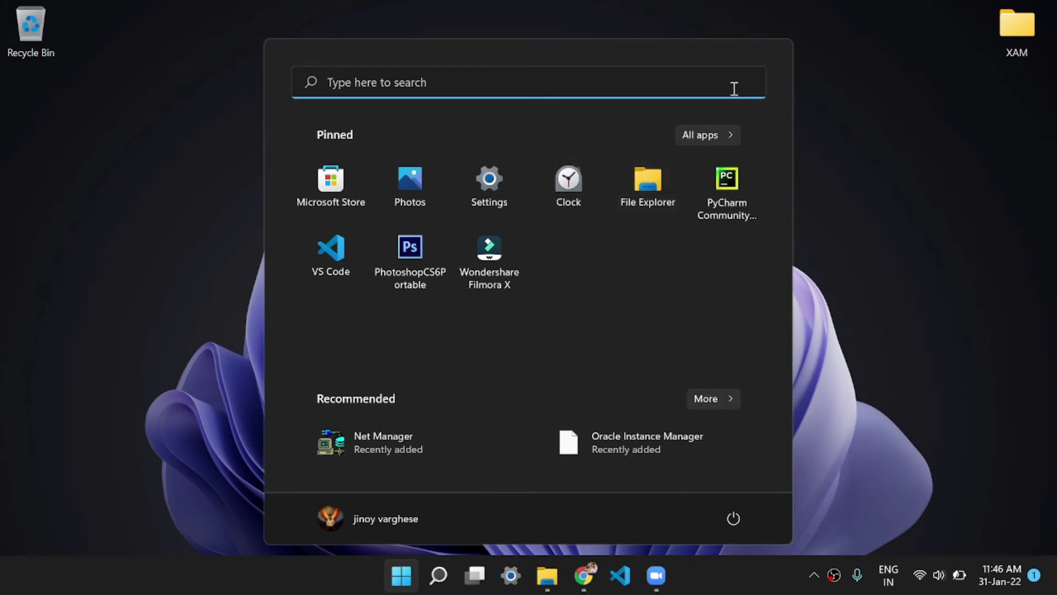
left_click(703, 138)
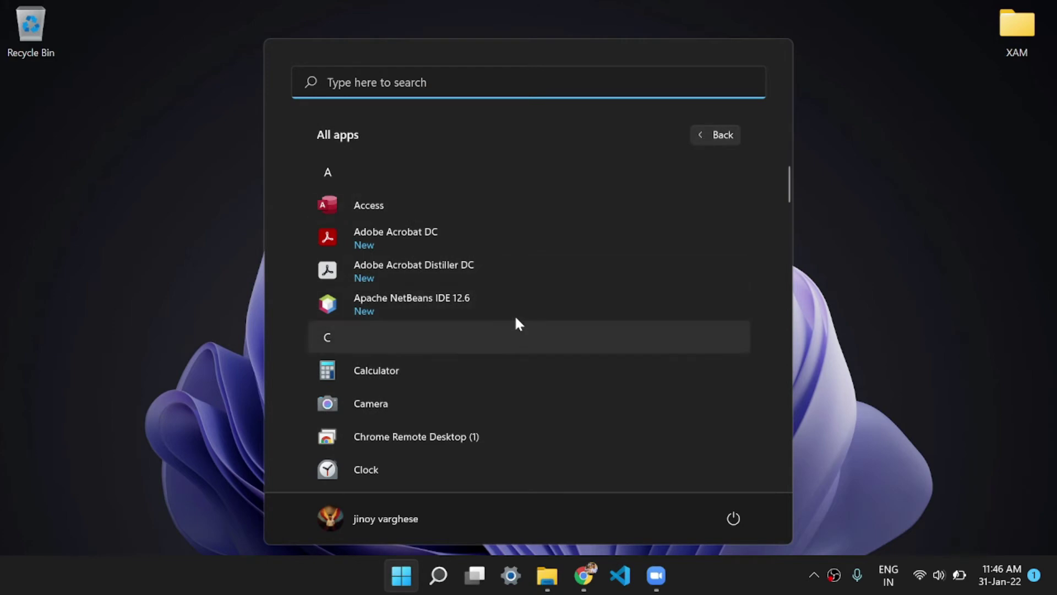
scroll(515, 314, "down", 4)
scroll(517, 249, "down", 4)
scroll(517, 249, "down", 3)
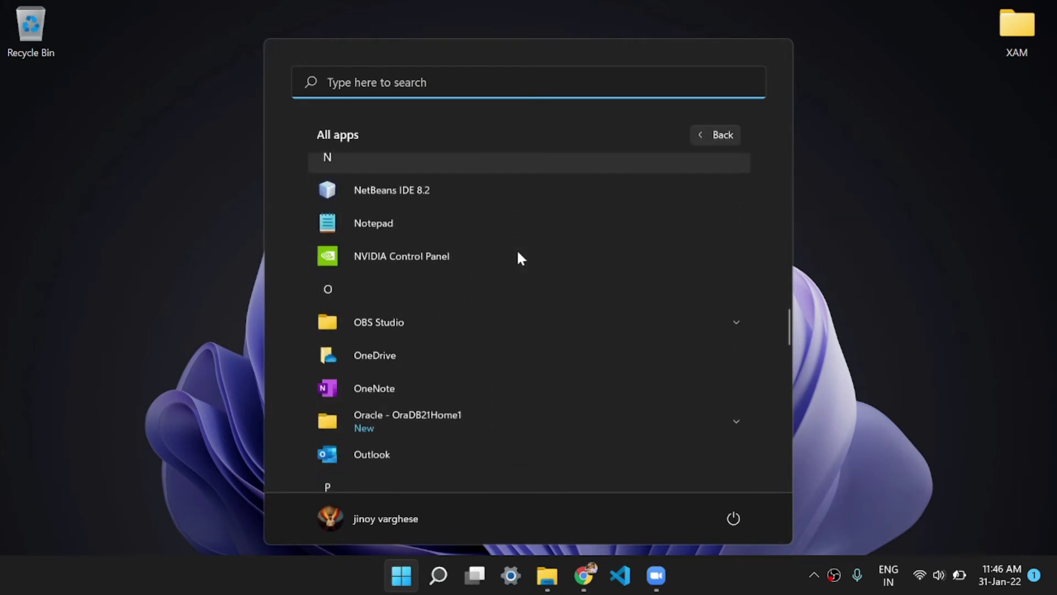
scroll(517, 249, "down", 3)
scroll(516, 249, "down", 3)
scroll(517, 248, "down", 2)
scroll(516, 248, "down", 3)
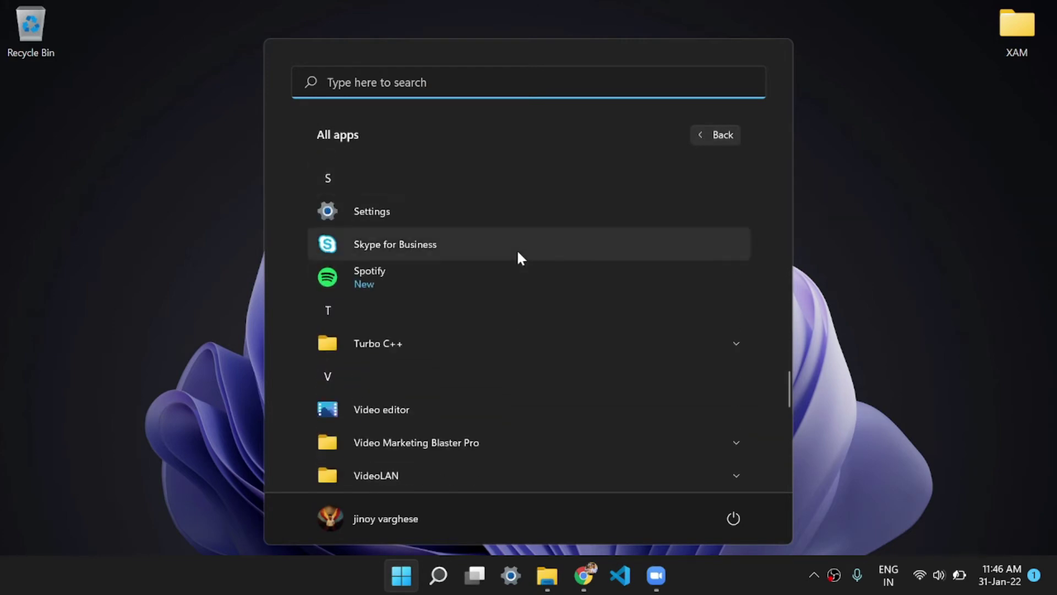
scroll(516, 249, "down", 3)
scroll(516, 249, "up", 6)
scroll(516, 249, "up", 2)
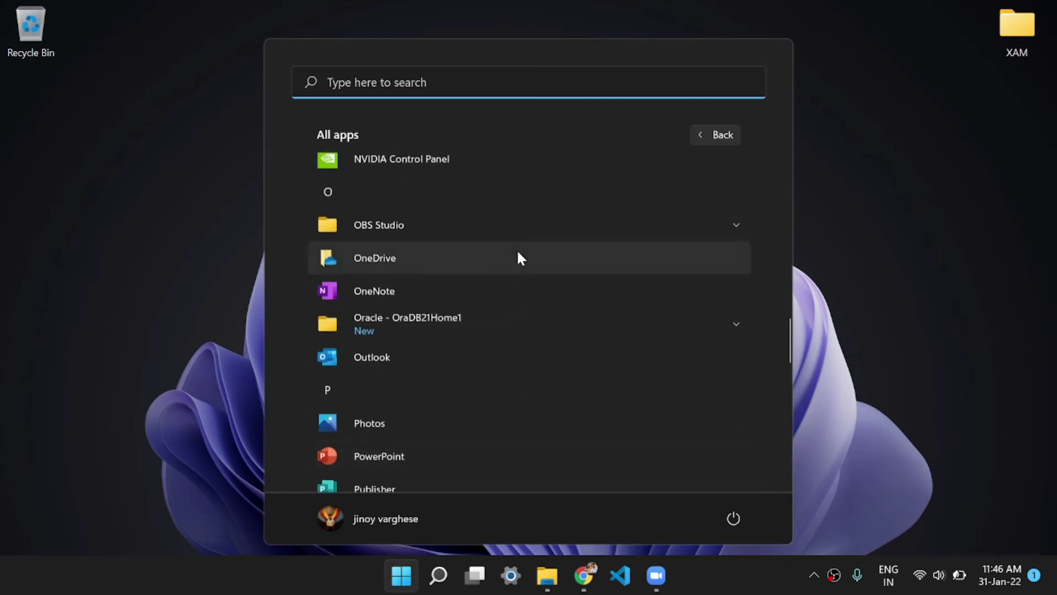
scroll(516, 249, "up", 1)
scroll(731, 405, "down", 1)
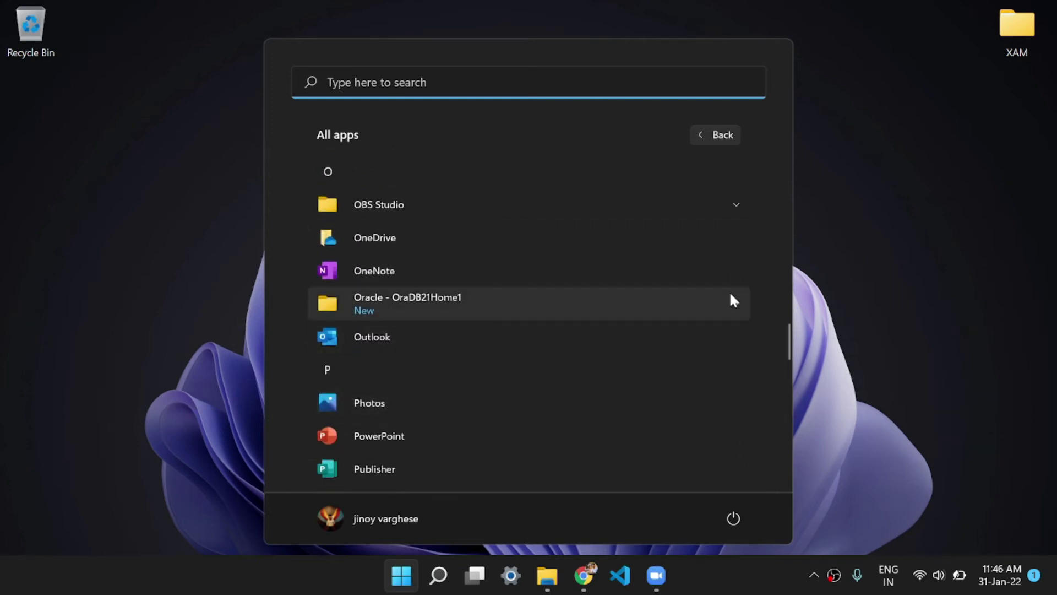
left_click(737, 308)
scroll(552, 392, "down", 2)
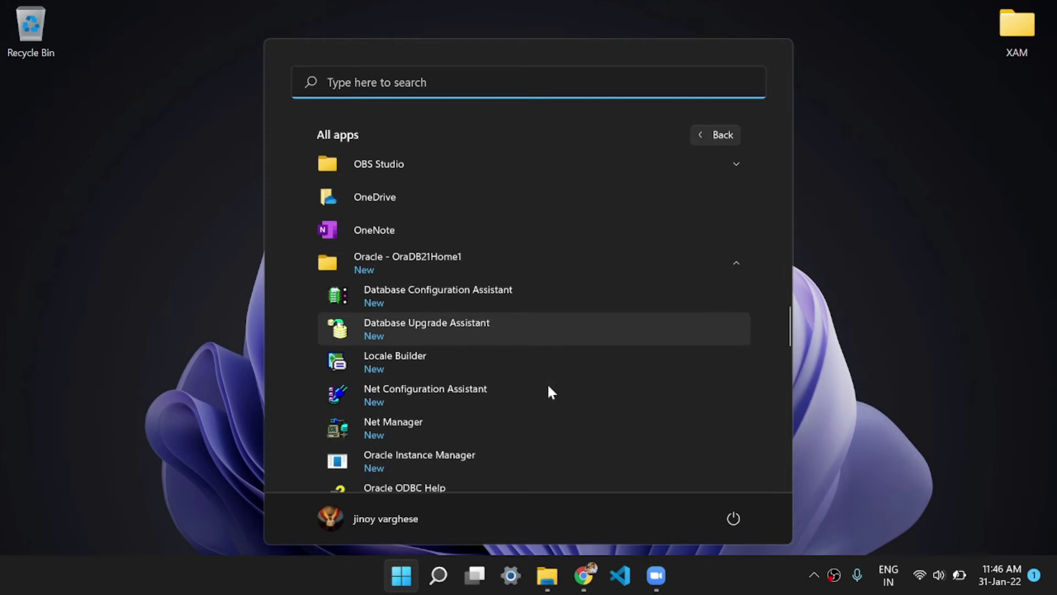
scroll(547, 382, "down", 1)
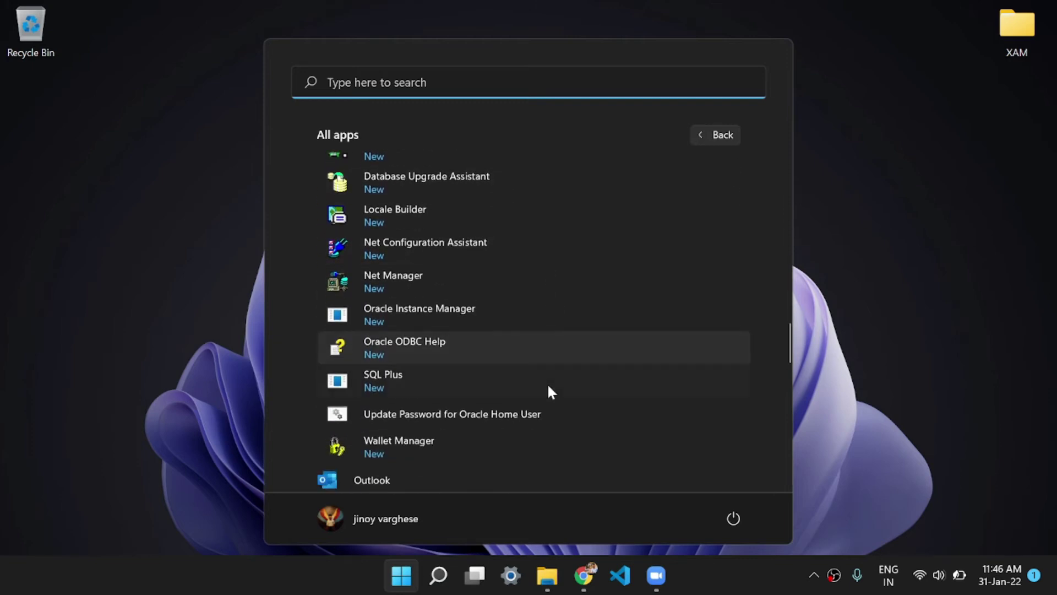
left_click(388, 373)
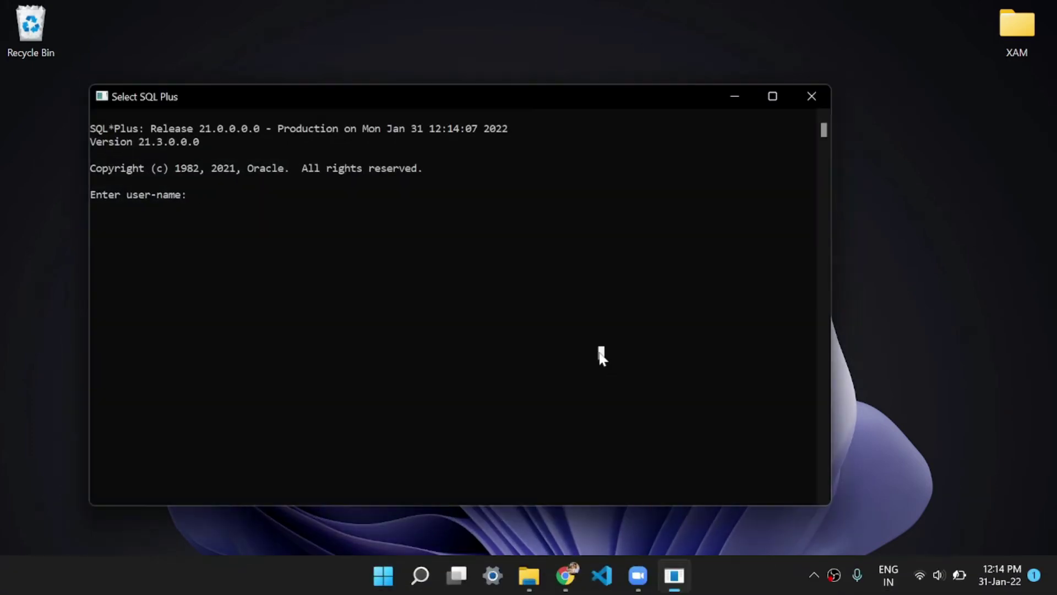
type("/")
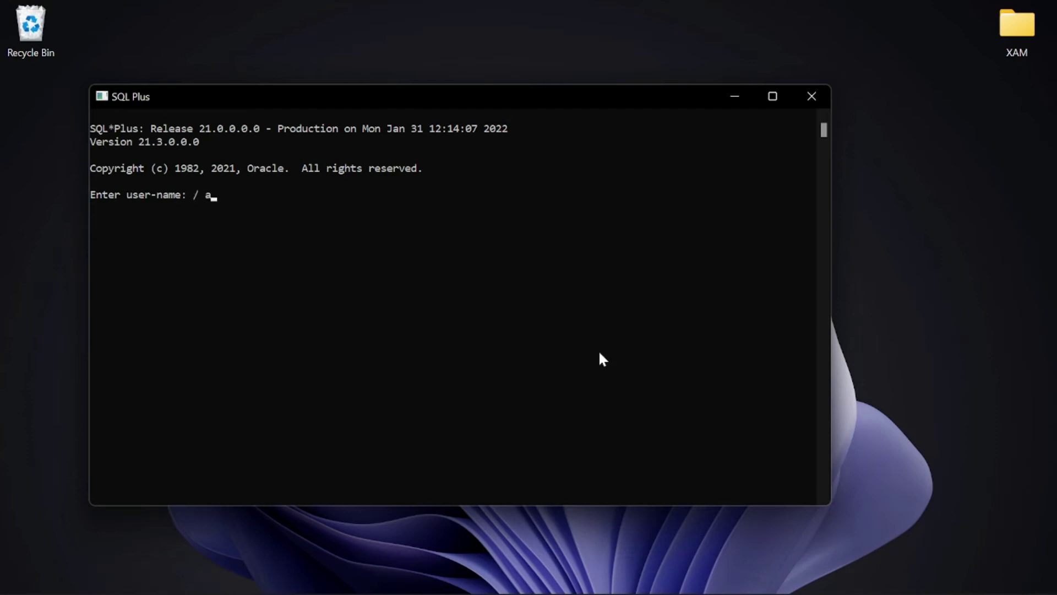
type(" as sys")
type("dba")
Log in to SQL Plus with '/ as sysdba'.
key("Return")
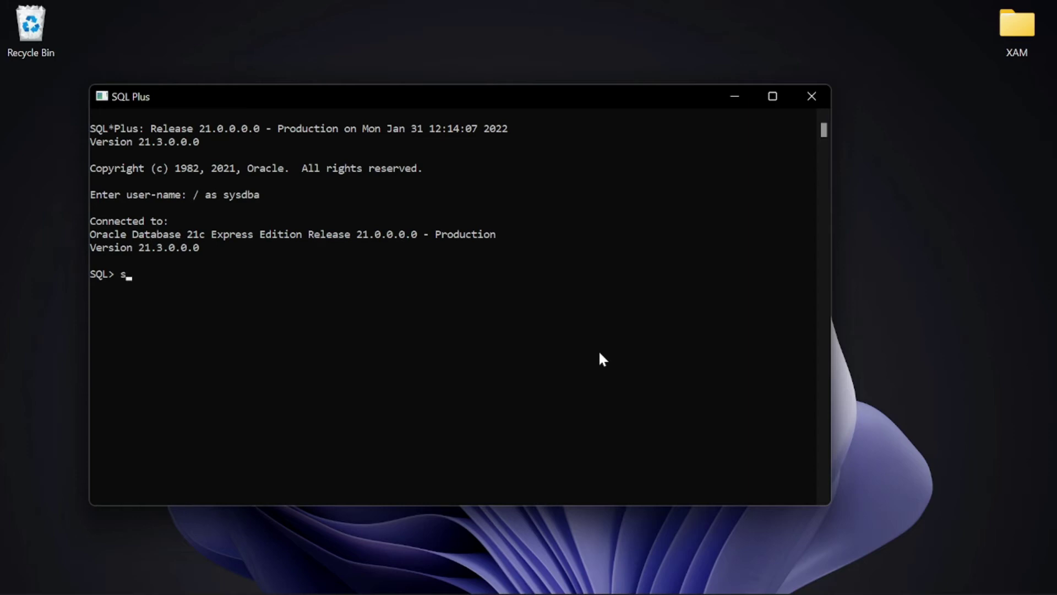
type("elect ")
type("name fr")
type("om v")
type("$pd")
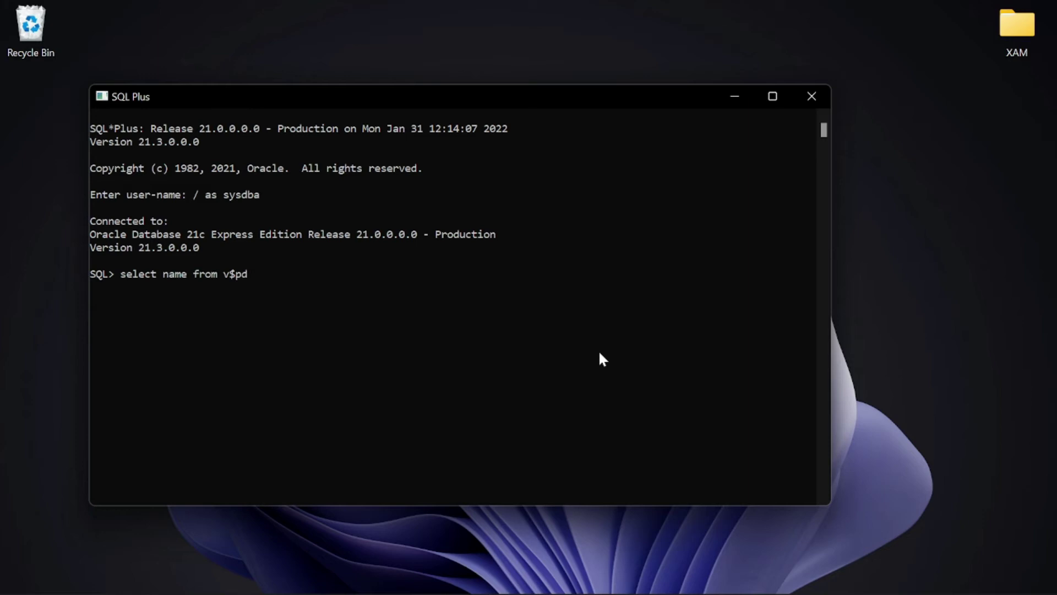
type("nbs")
type(";")
Run 'select name from v$pdbs;' to list PDB$SEED and XEPDB1.
key("Return")
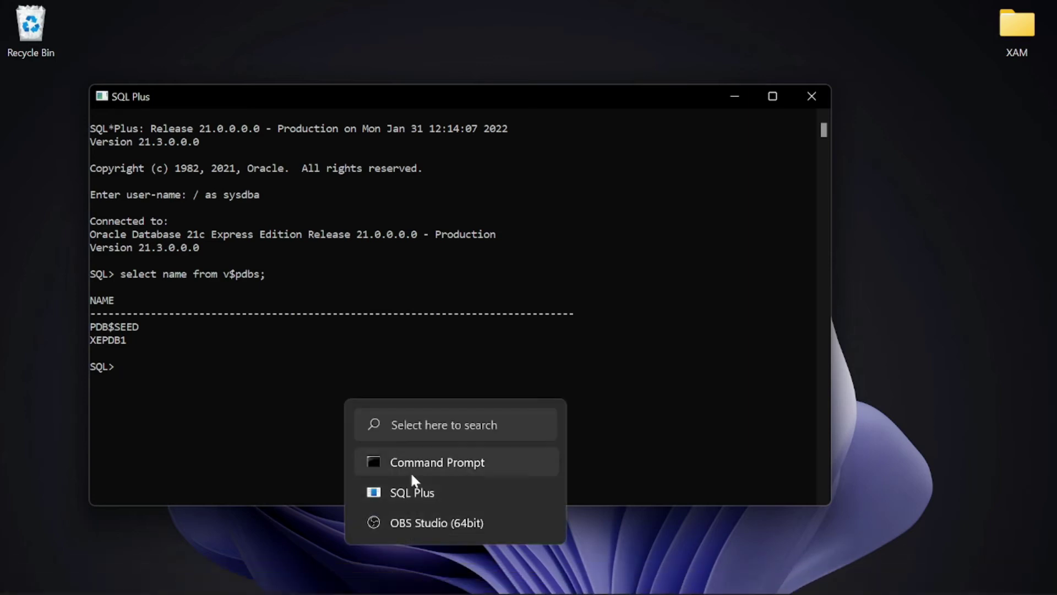
Show the Oracle listener status with lsnrctl in a new Command Prompt window.
left_click(414, 463)
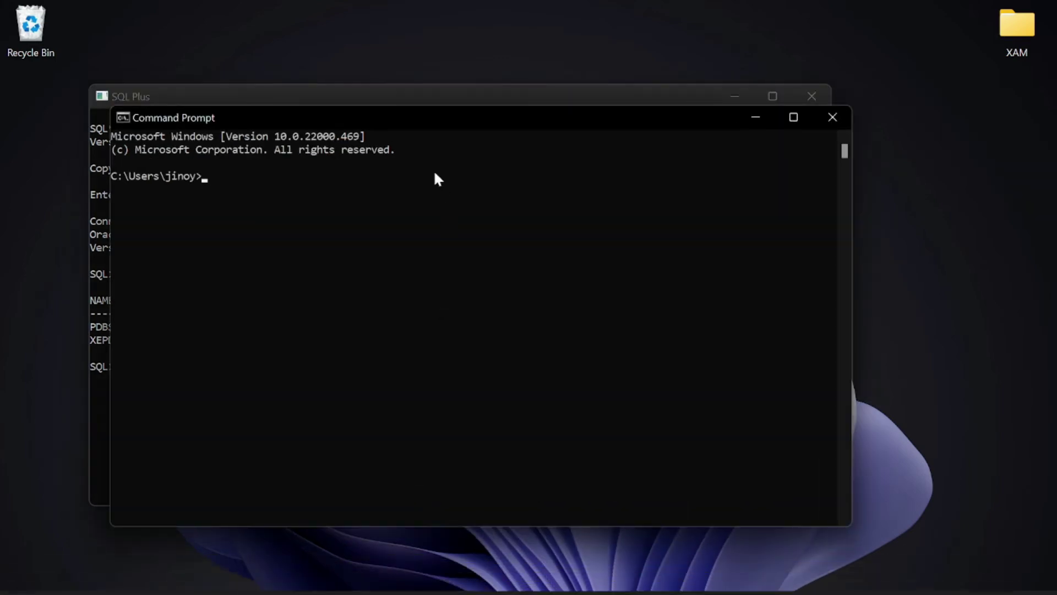
left_click_drag(427, 111, 477, 93)
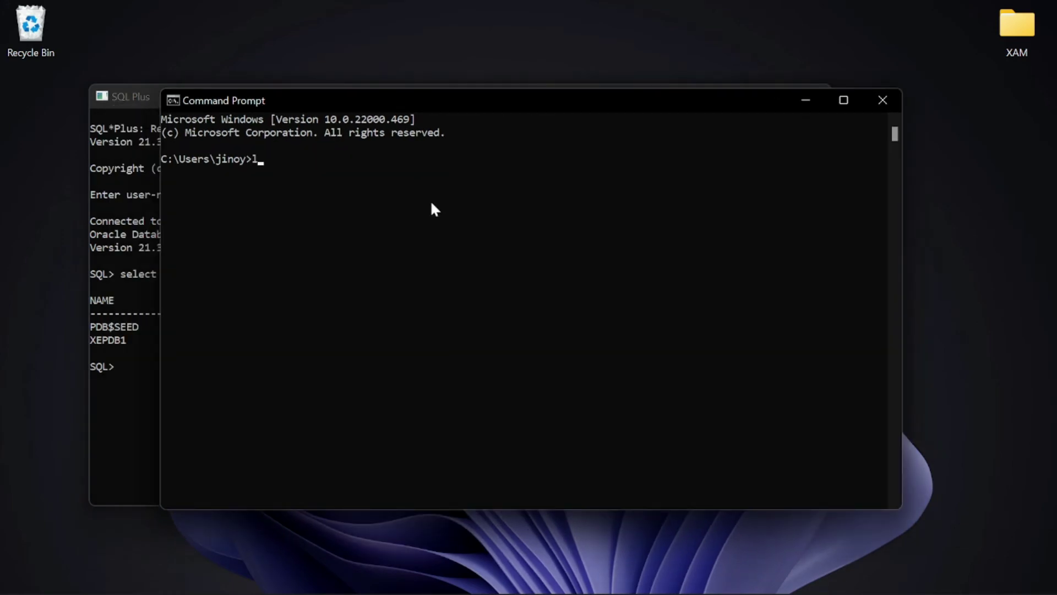
type("lsn")
type("r")
type("ctl")
key("Return")
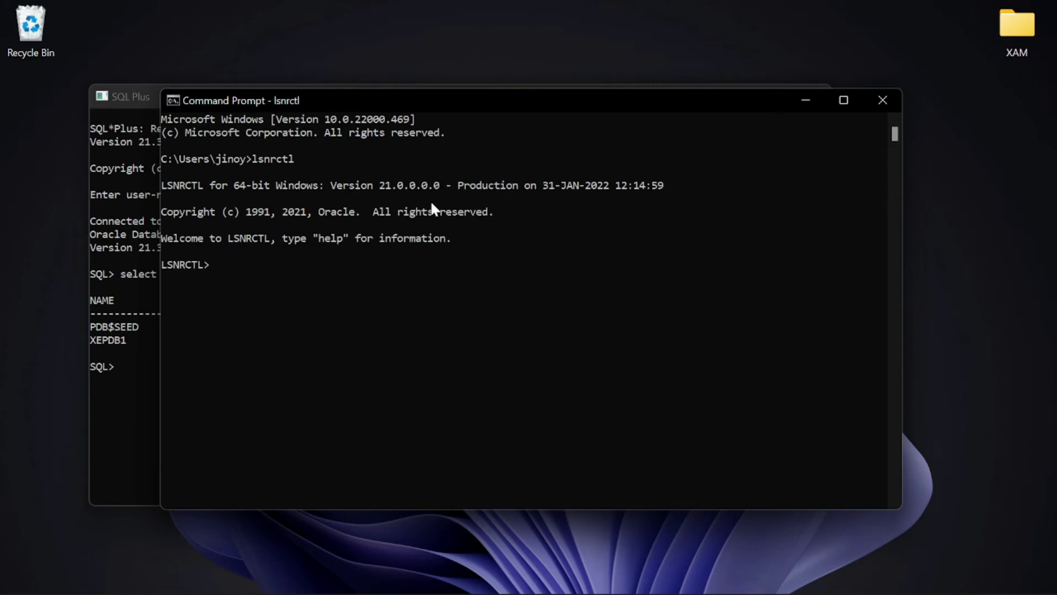
type("sta")
type("tus")
key("Return")
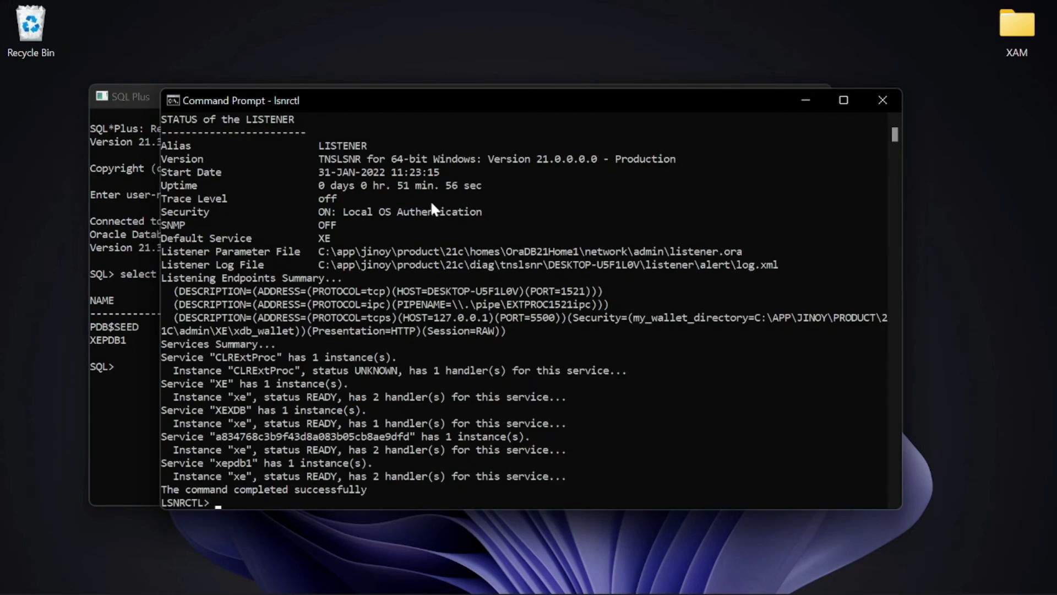
Copy the host name from the listener's tcp DESCRIPTION endpoint line.
left_click(428, 296)
double_click(430, 294)
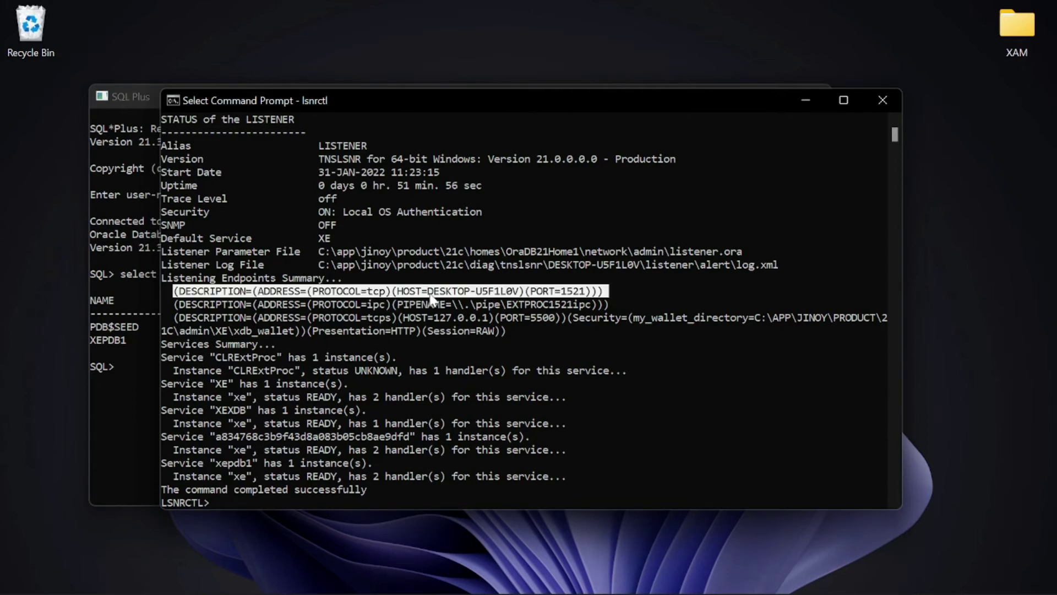
left_click(432, 298)
left_click(430, 295)
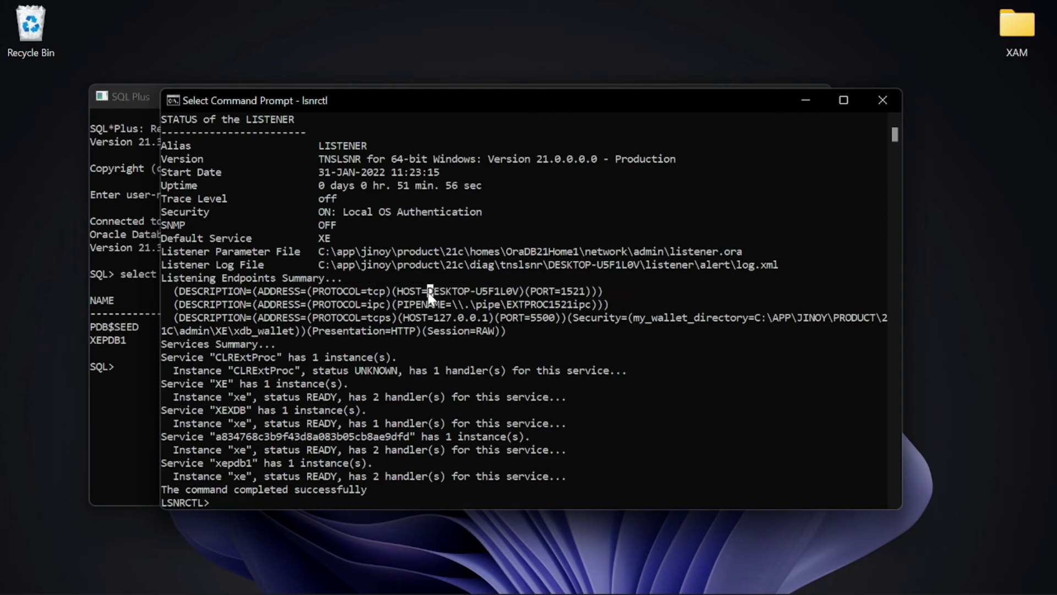
double_click(430, 294)
left_click(430, 295)
left_click_drag(429, 294, 512, 295)
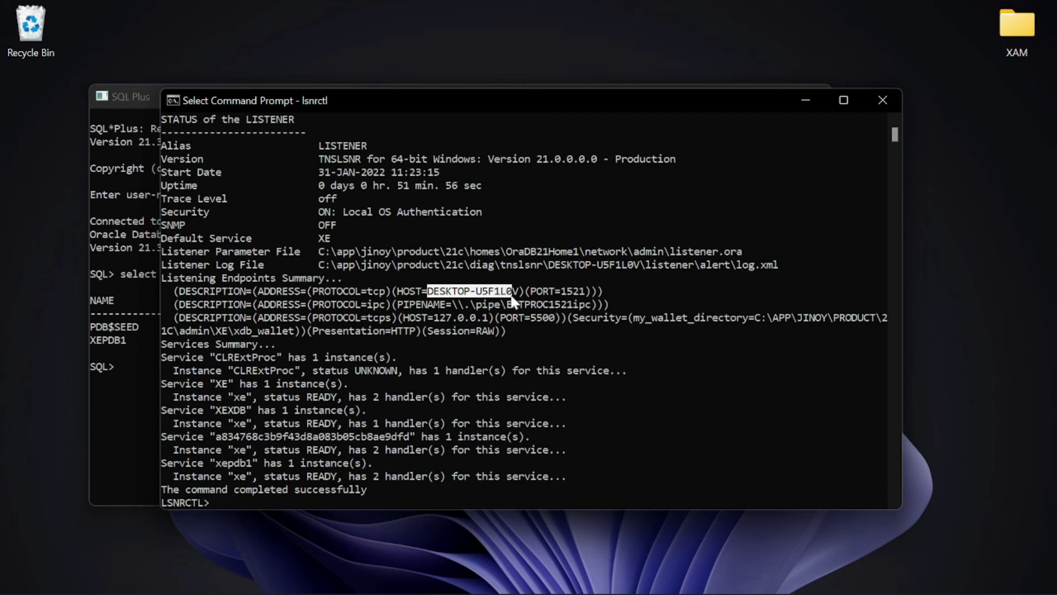
right_click(515, 295)
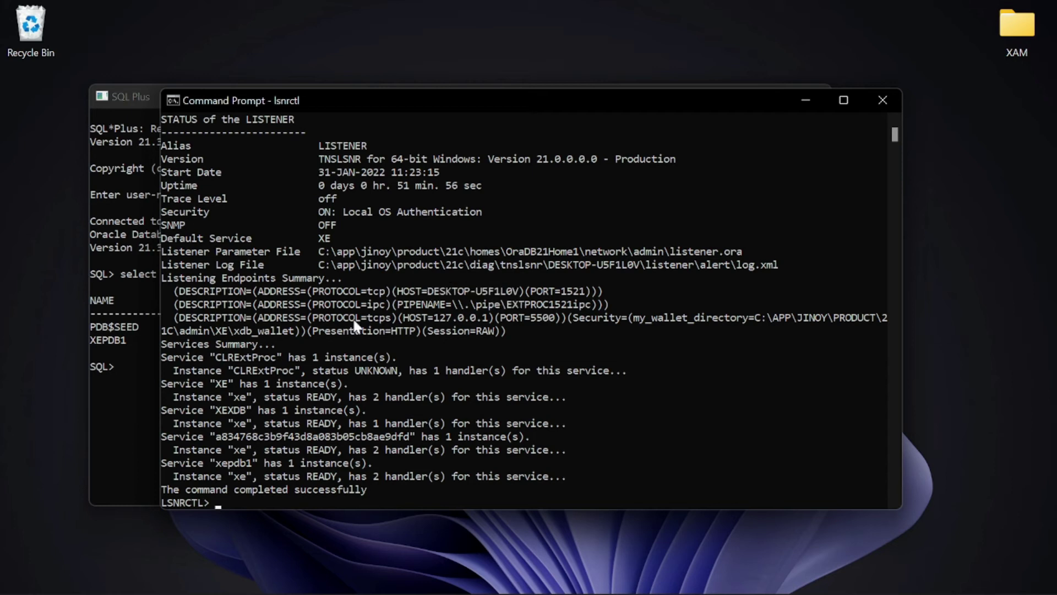
Paste the listener host name into the SYS connect command and copy port 1521.
left_click(119, 368)
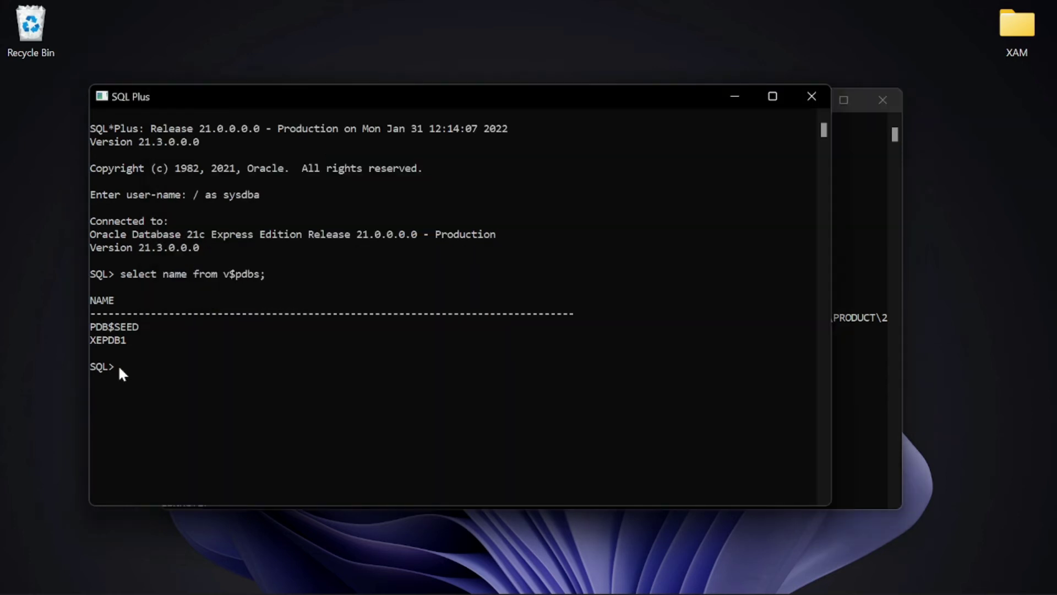
right_click(119, 364)
type(":")
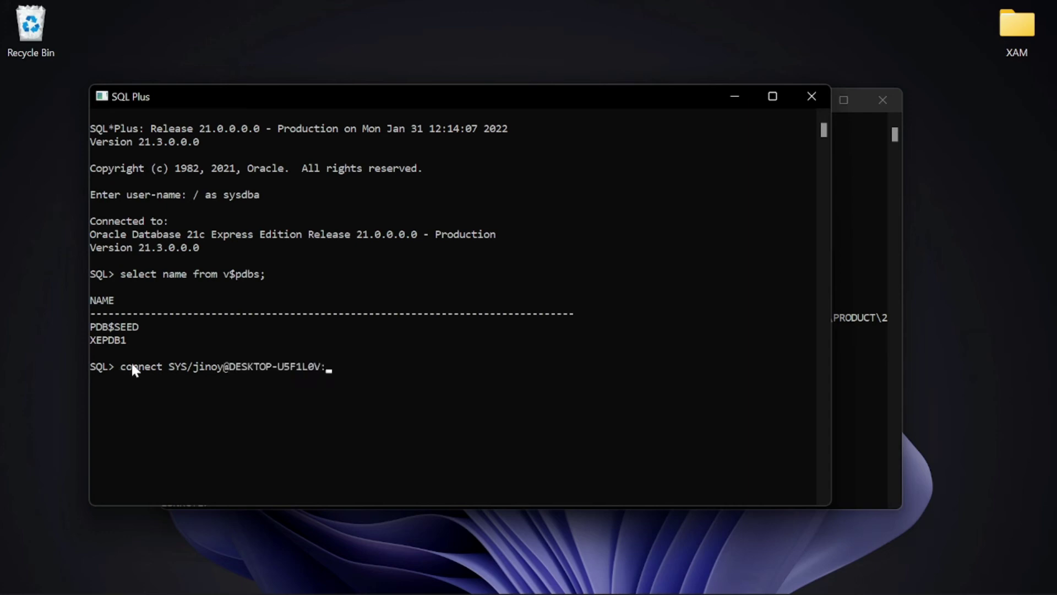
left_click(839, 237)
left_click_drag(572, 291, 562, 291)
right_click(565, 294)
Add port 1521 and service XEPDB1 to the connect command and run it as SYSDBA.
left_click(124, 385)
right_click(431, 346)
type("/xep")
type("db1")
key("BackSpace")
key("BackSpace")
key("BackSpace")
key("BackSpace")
key("BackSpace")
key("BackSpace")
type("XE")
type("PDB1")
key("Return")
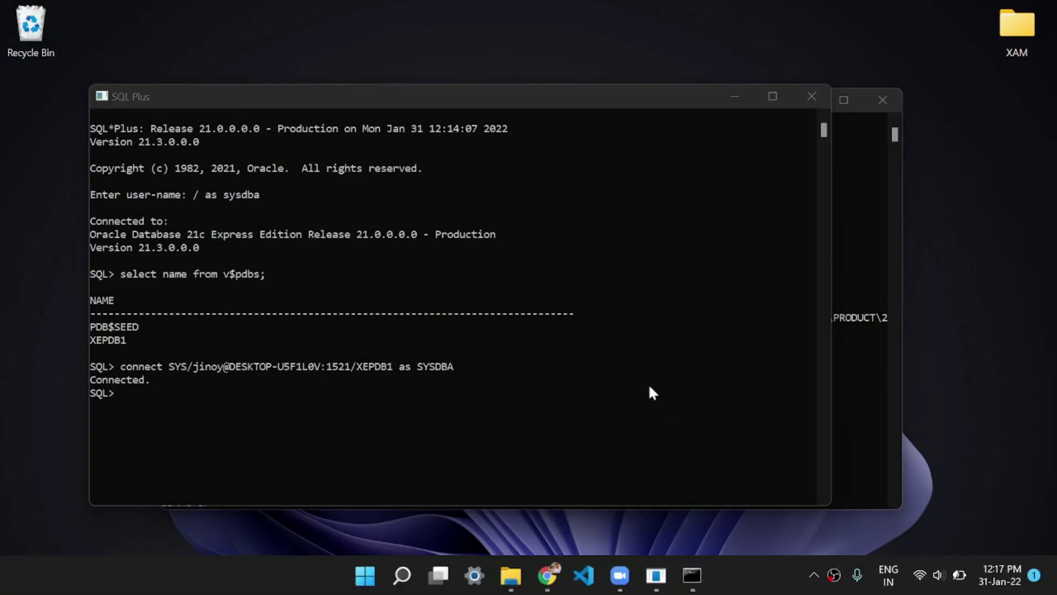
left_click(866, 231)
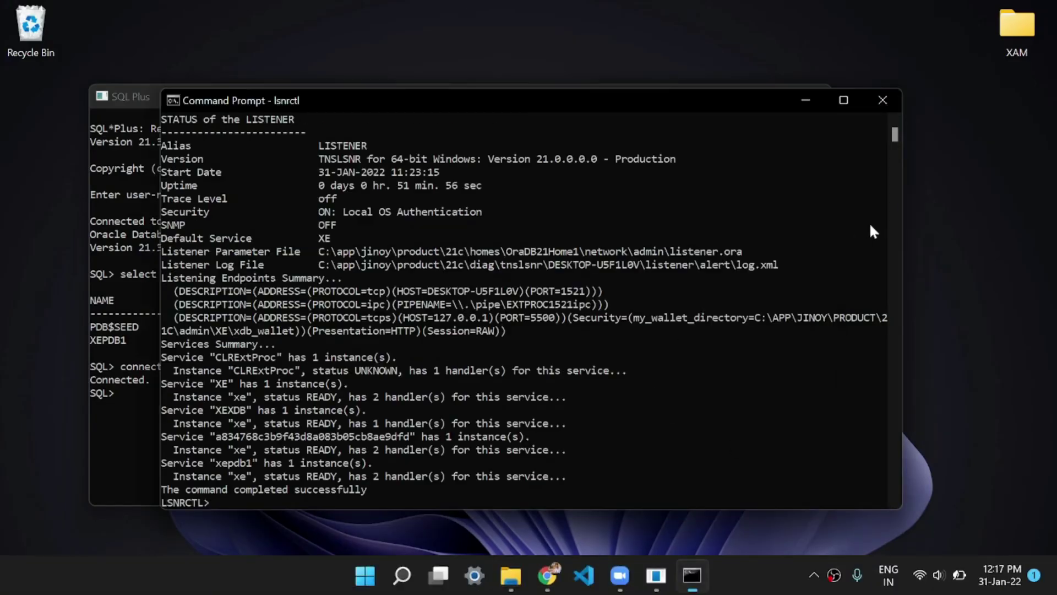
Create user demouser with unlimited users quota; grant create session and create table.
left_click(889, 95)
left_click(376, 410)
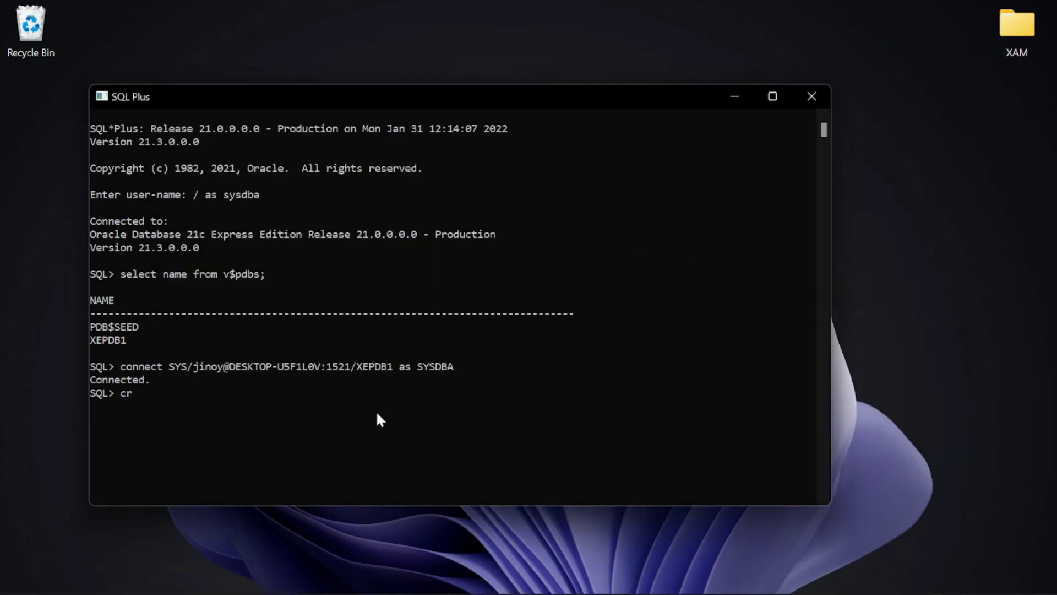
type("create use")
type("identified ")
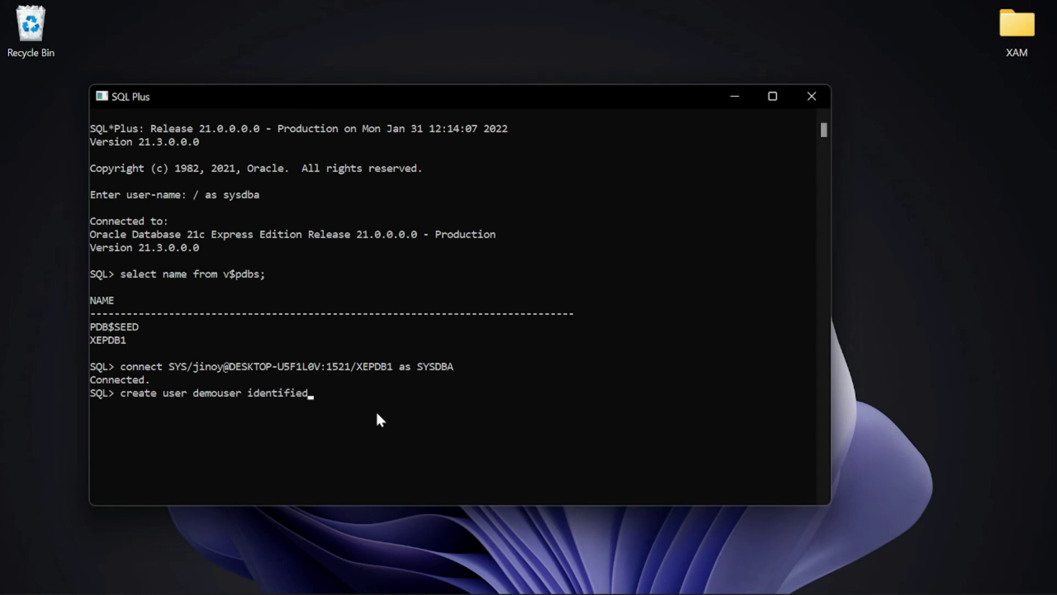
type(" def")
type("ault")
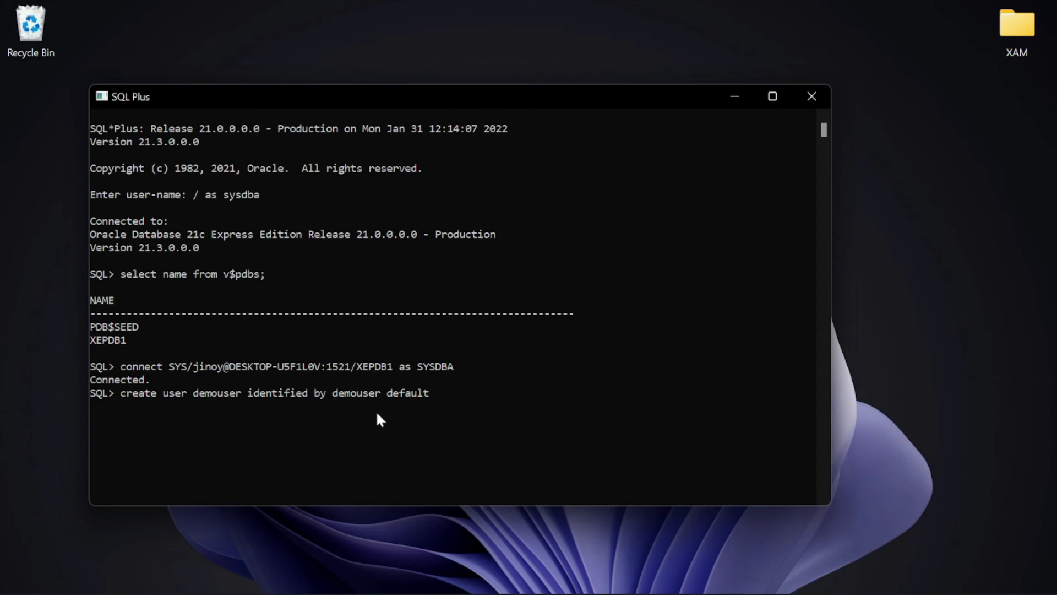
type(" tables")
type("pace user")
type("s quota ")
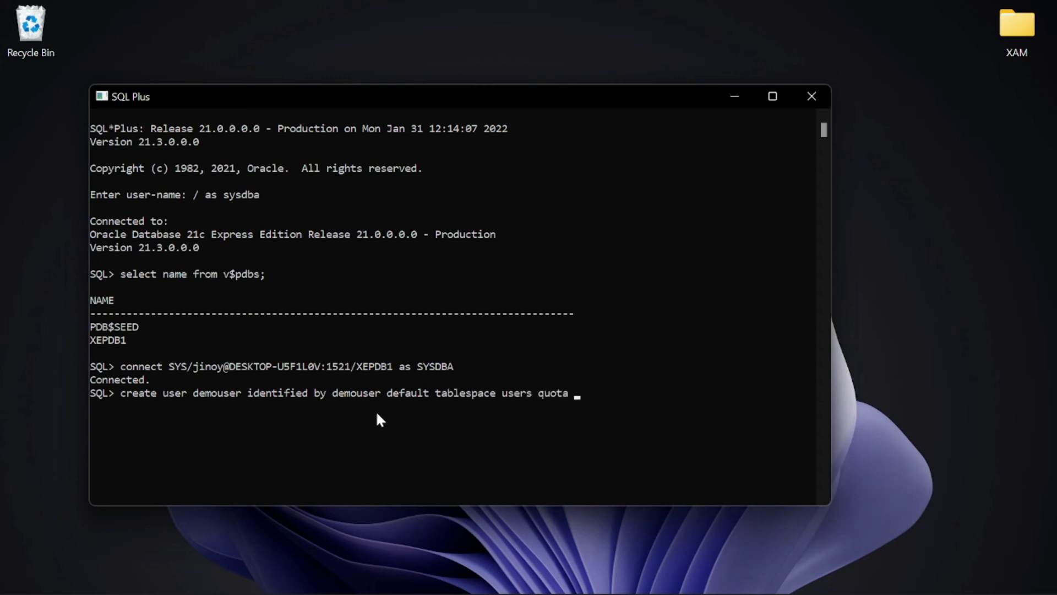
type("unlimited")
type(" on users;")
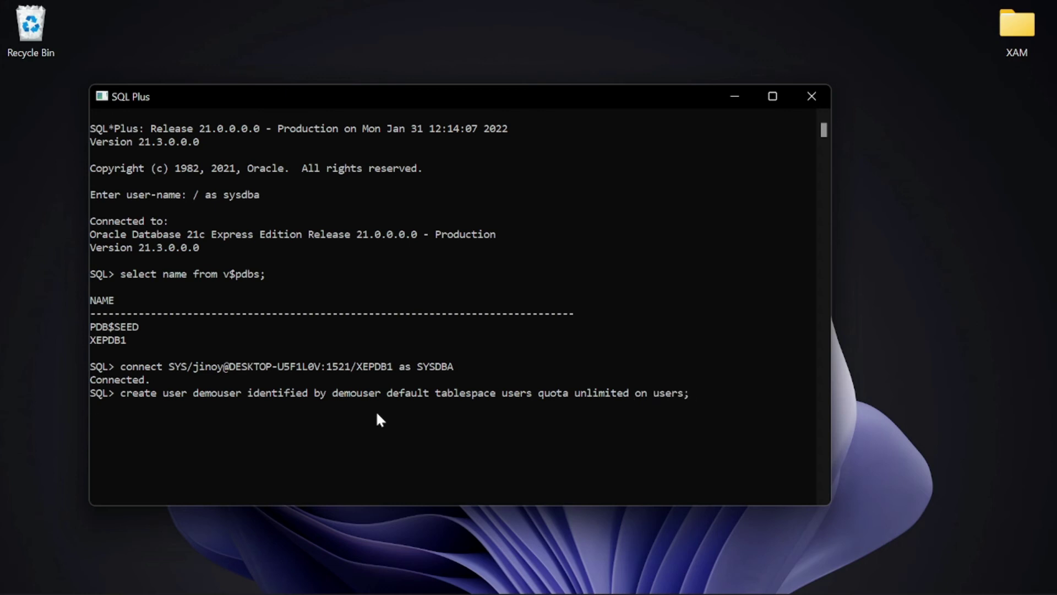
key("Return")
type("gra")
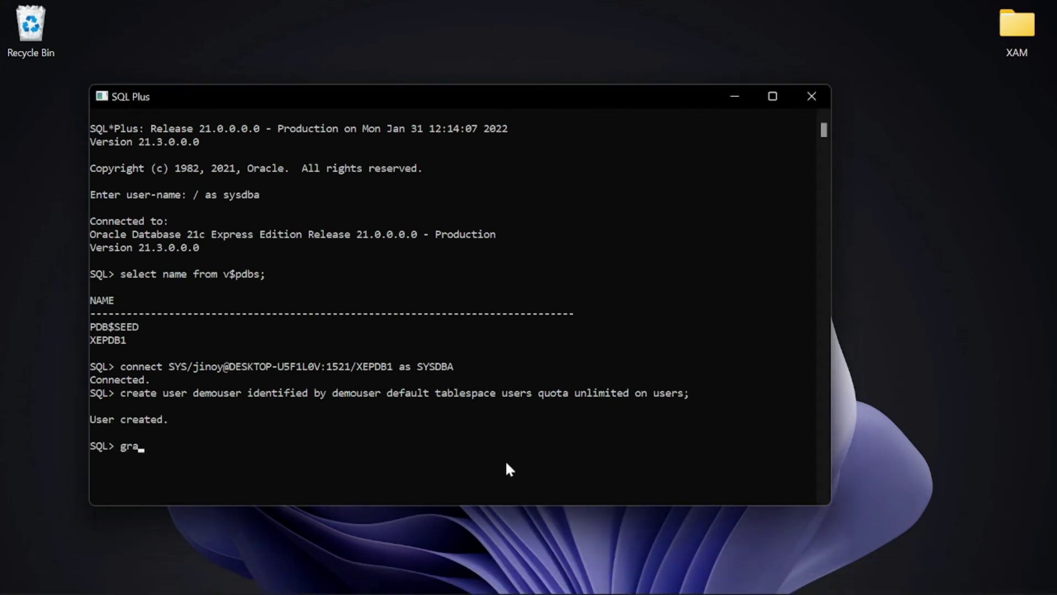
type("nt create")
type(" session, ")
type("create table ")
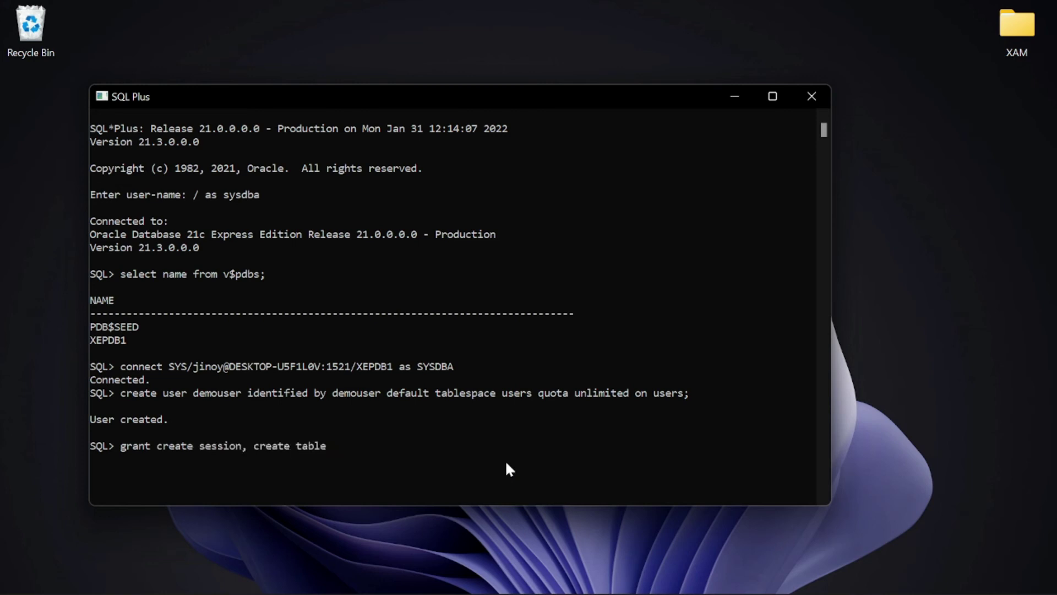
key("Return")
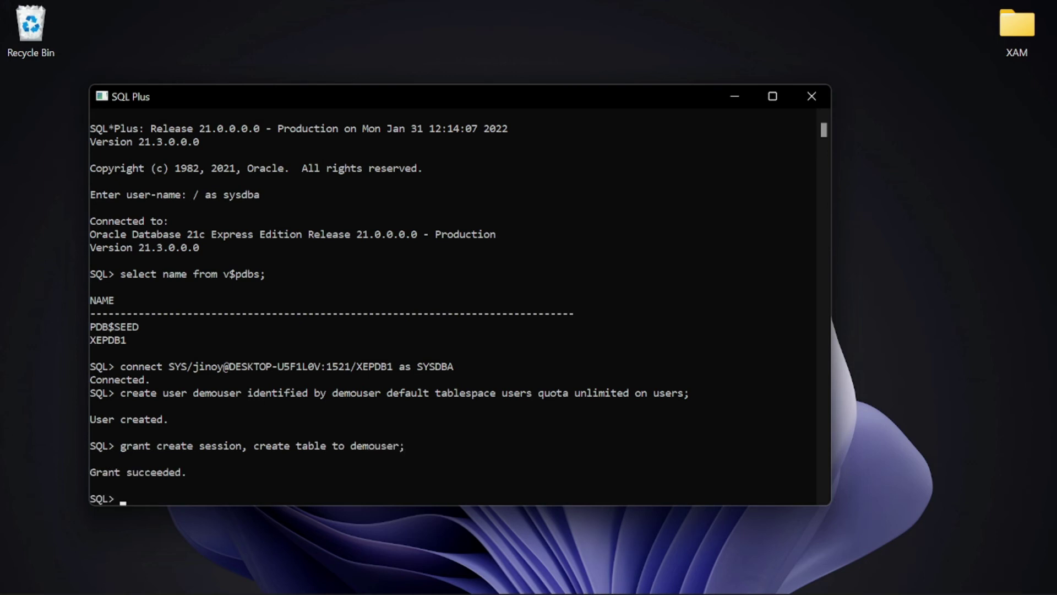
key("Up")
key("Up")
key("Up")
key("Up")
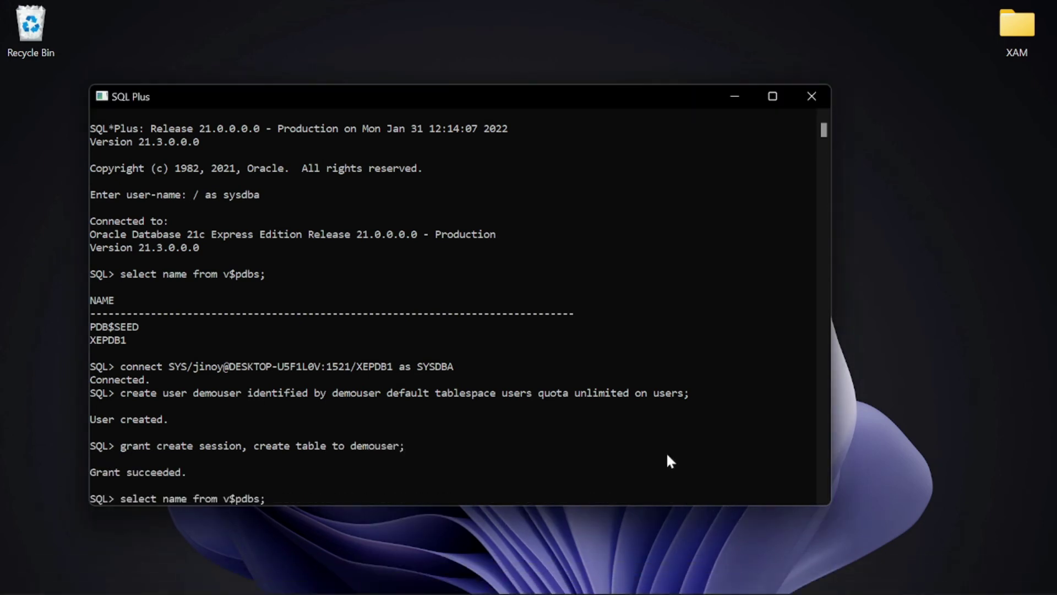
key("Down")
key("ctrl+Left")
key("ctrl+Left")
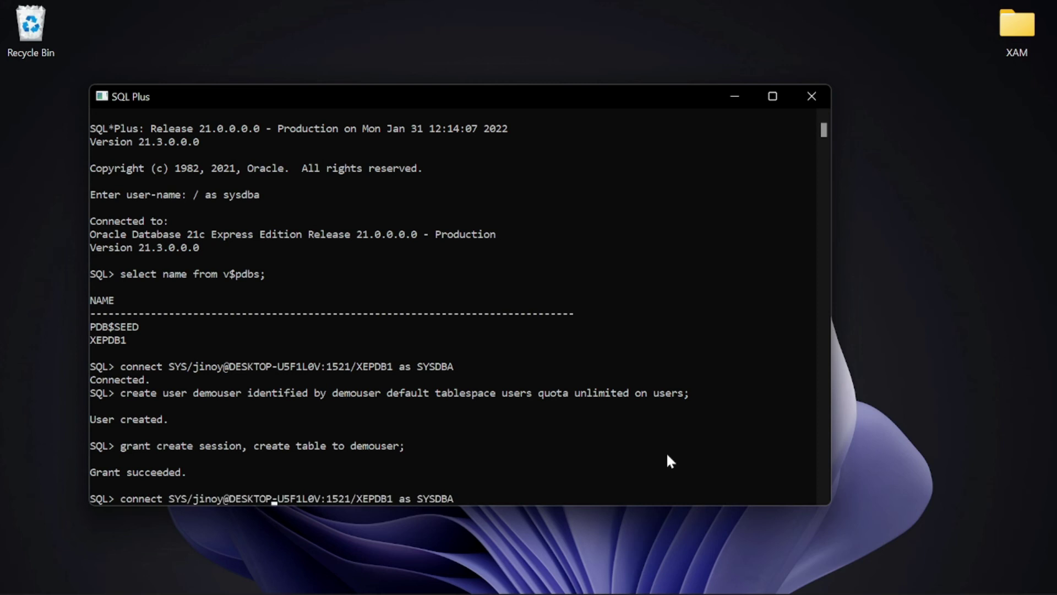
key("ctrl+Left")
key("BackSpace")
key("BackSpace")
key("BackSpace")
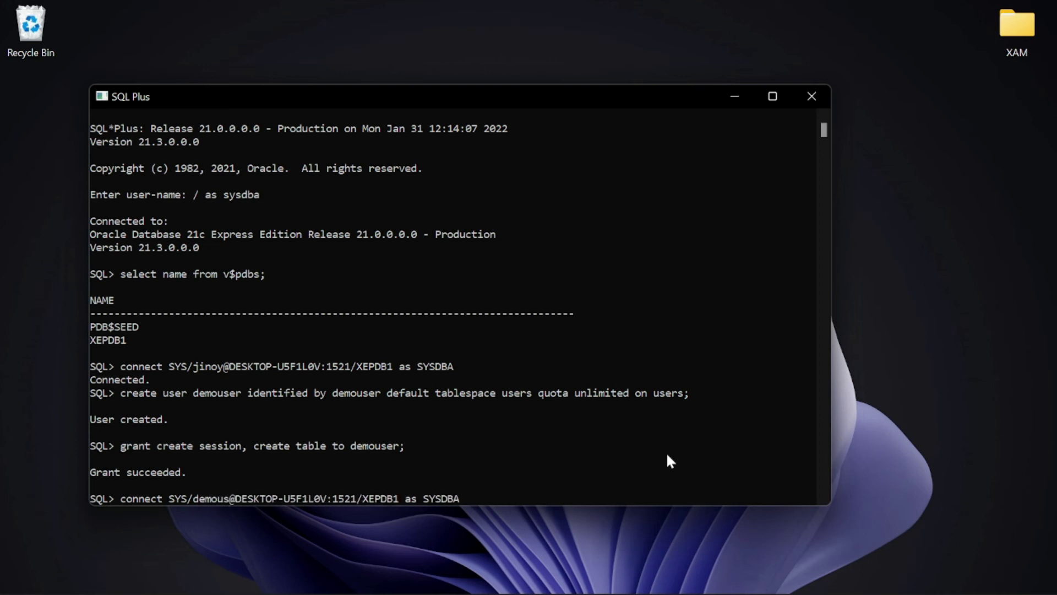
key("ctrl+Left")
key("BackSpace")
key("BackSpace")
key("BackSpace")
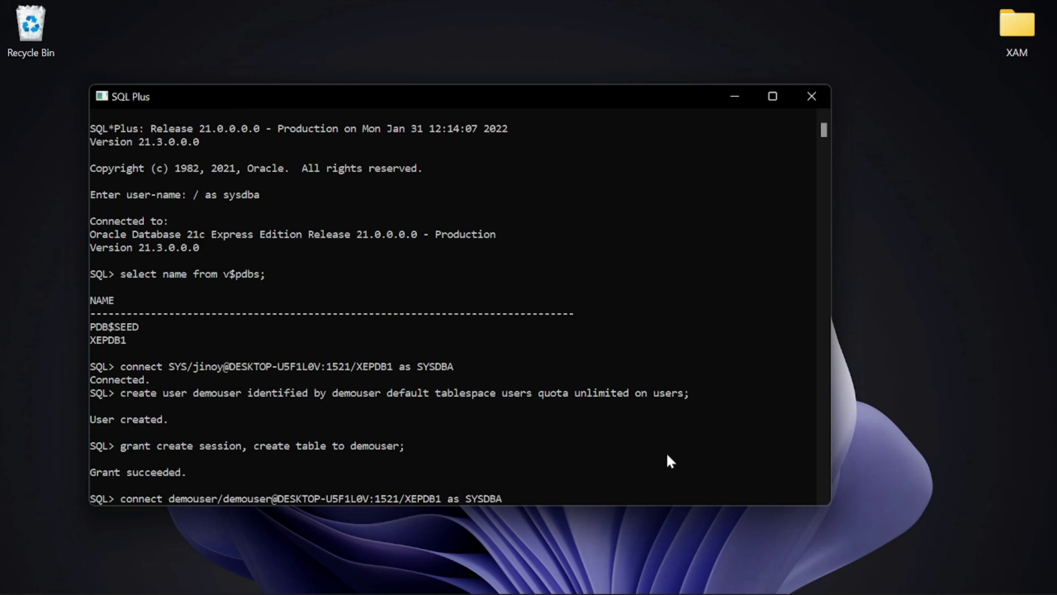
key("ctrl+Right")
key("ctrl+Right")
key("ctrl+Right")
key("ctrl+Right")
key("ctrl+Right")
key("ctrl+Right")
key("End")
key("BackSpace")
key("BackSpace")
key("BackSpace")
key("BackSpace")
key("BackSpace")
key("BackSpace")
key("BackSpace")
key("BackSpace")
key("BackSpace")
type(";")
key("Return")
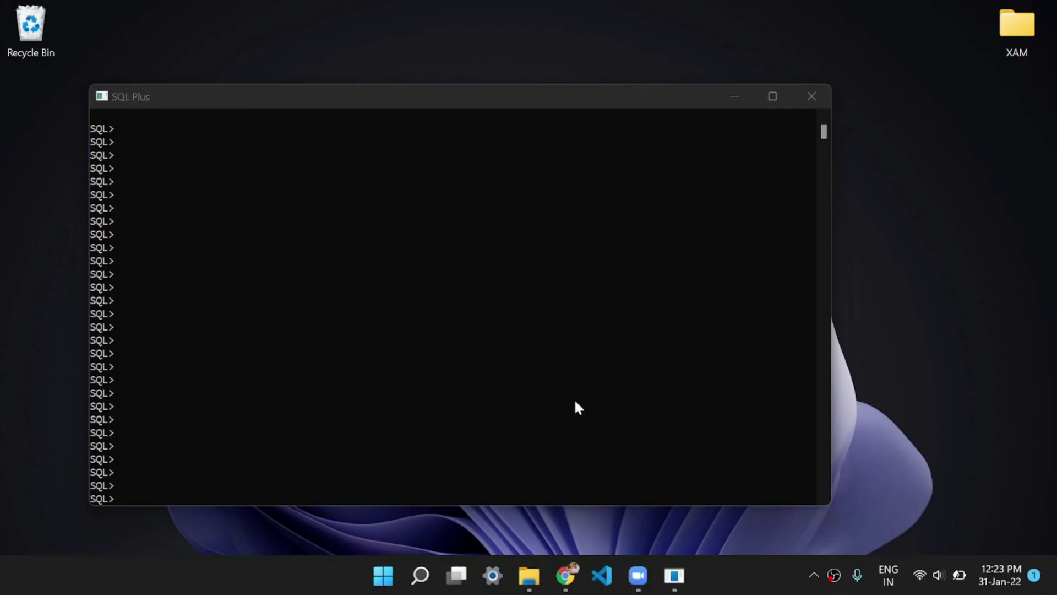
scroll(574, 399, "up", 2)
scroll(575, 398, "up", 2)
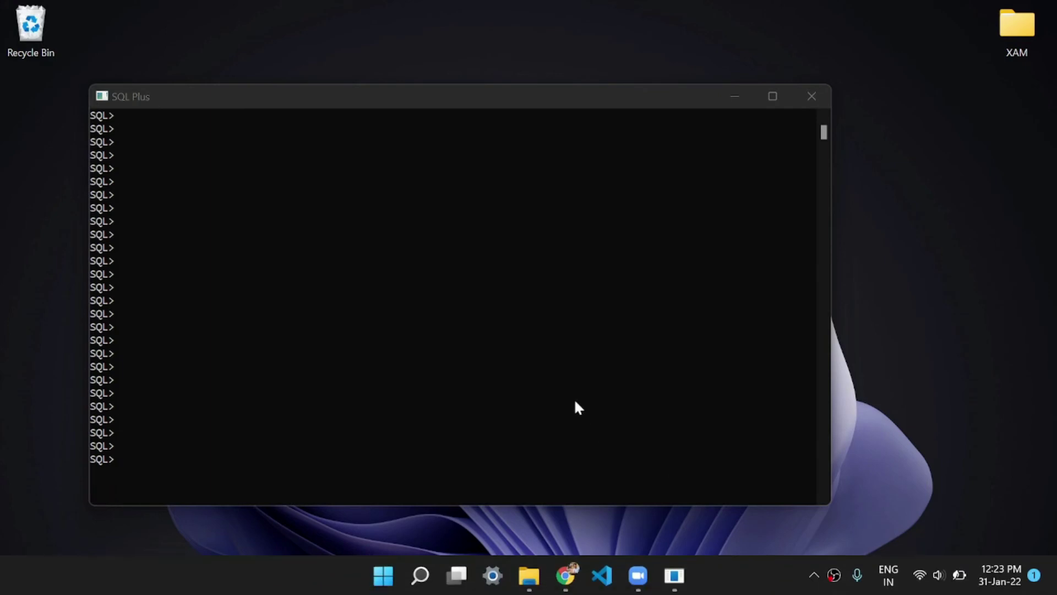
scroll(574, 399, "up", 5)
scroll(574, 398, "up", 3)
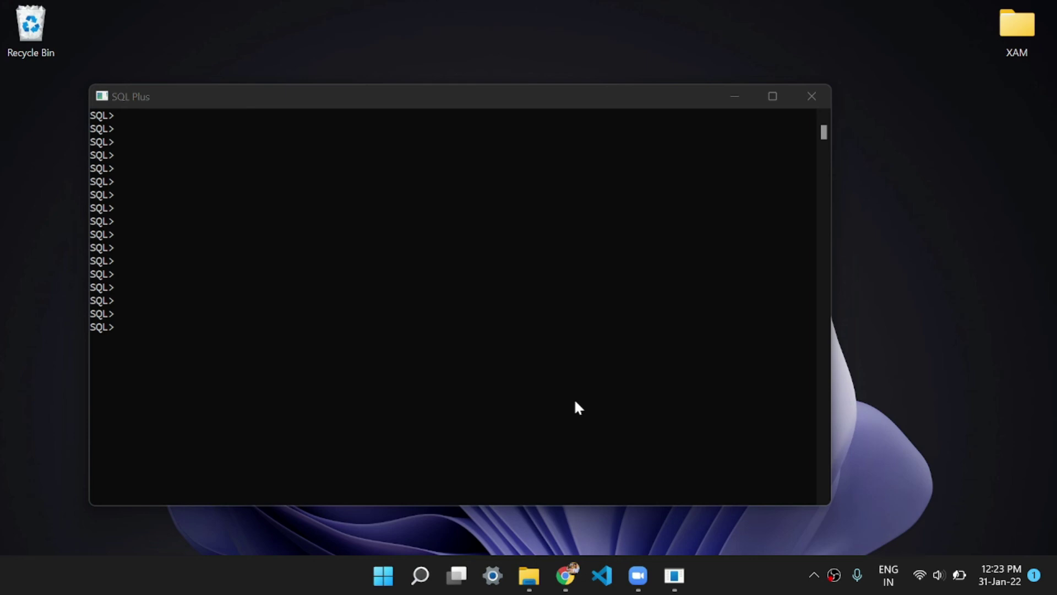
scroll(574, 399, "up", 2)
left_click(307, 350)
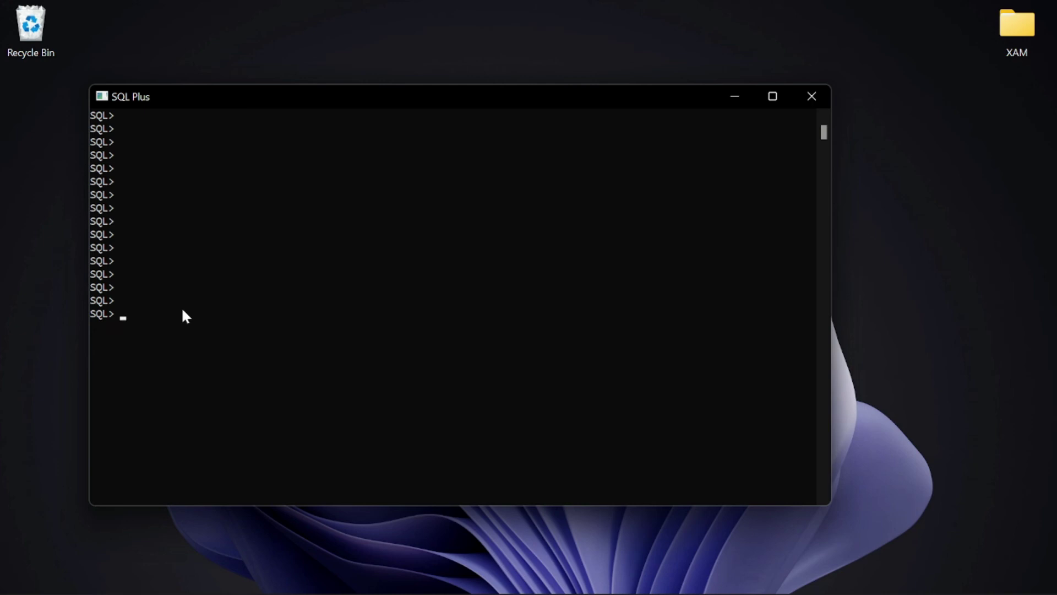
type("create ")
type("table test")
type("table")
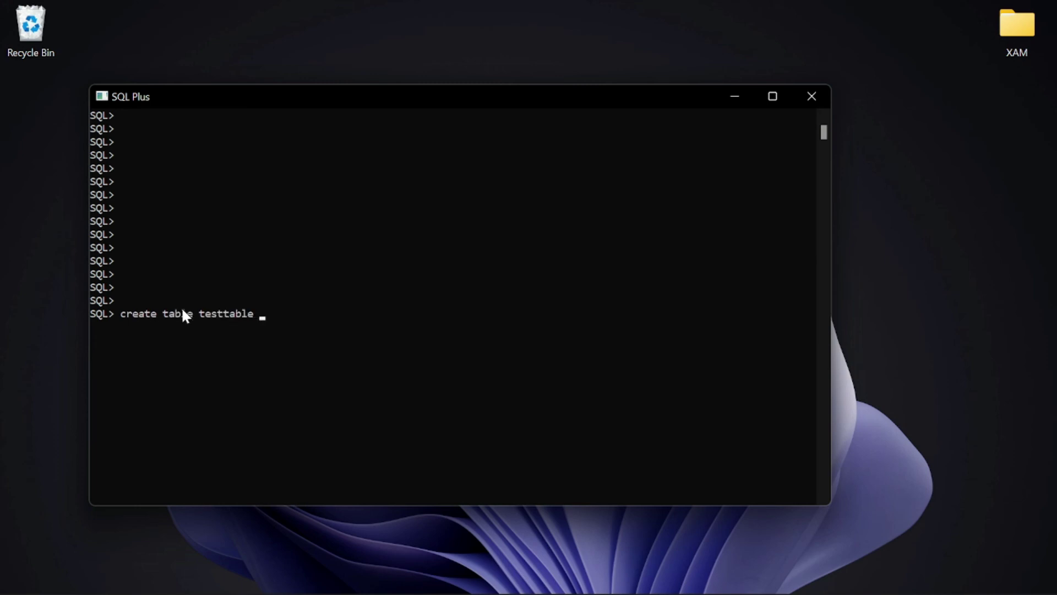
Create testtable with a single number column named testcol.
key("BackSpace")
type("(testc")
type("ol")
type(" num")
type("mber")
type(")")
type(";")
key("Return")
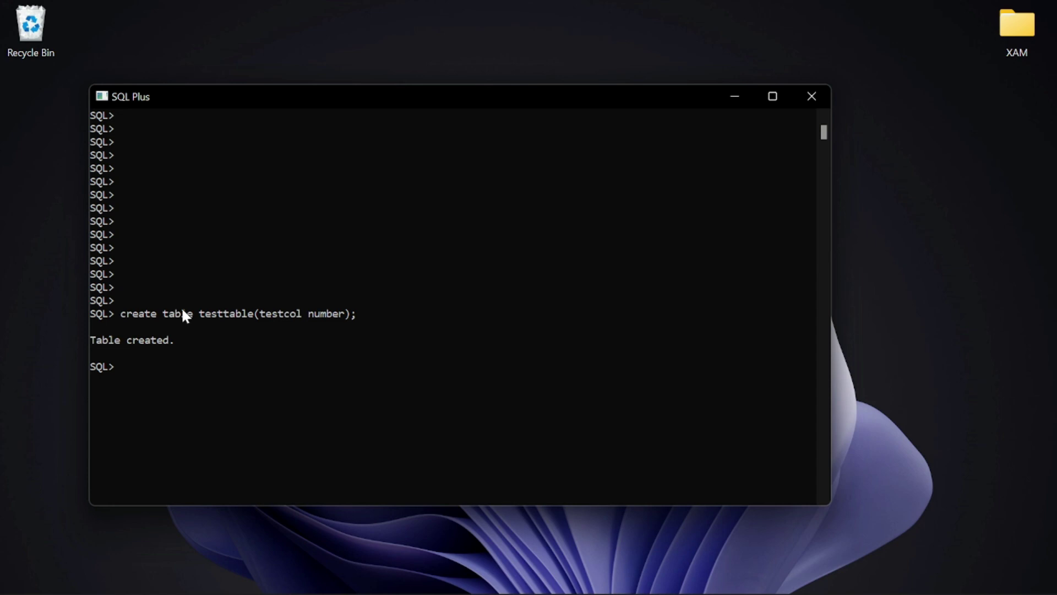
type("insert ")
type("into ")
type("testta")
type("ble")
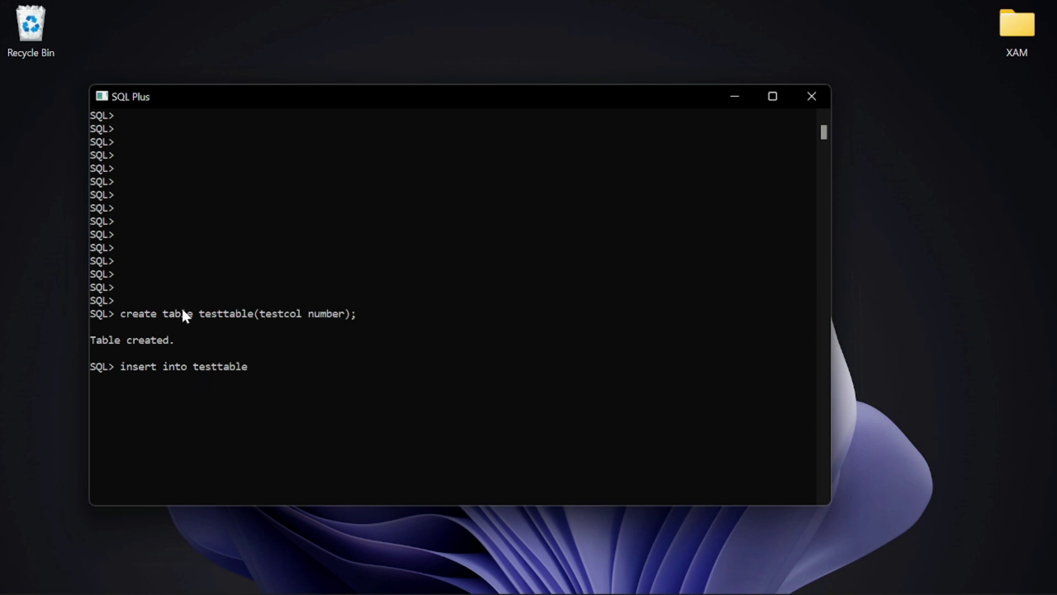
type(" values ")
type("(11")
type("11111);")
Insert a row with value 1111111 into testtable, then commit the transaction.
key("Return")
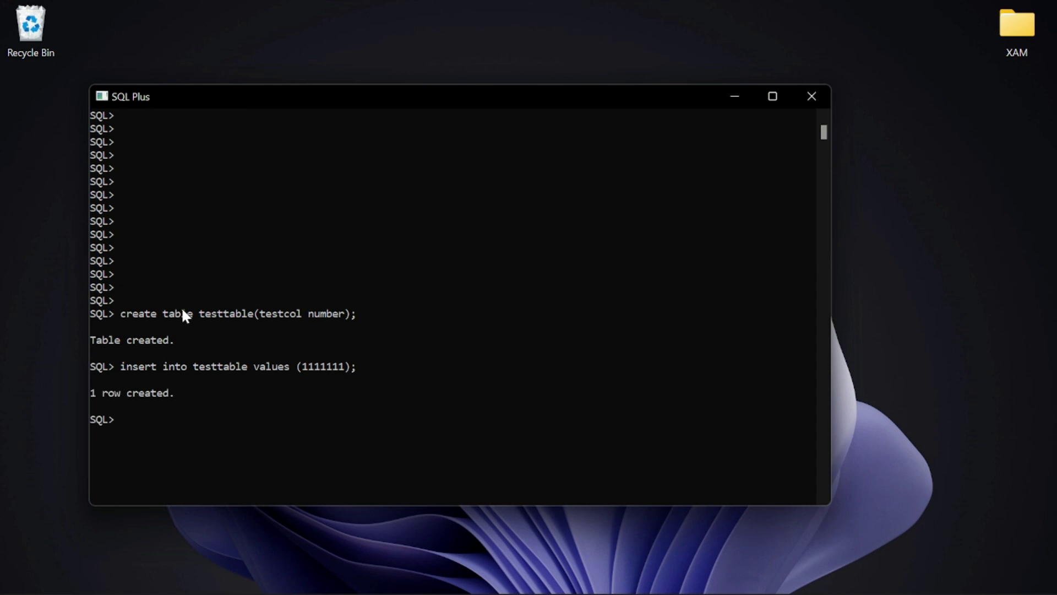
type("comm")
type("it")
key("Return")
key("Return")
type("co")
type("mmit;")
key("Return")
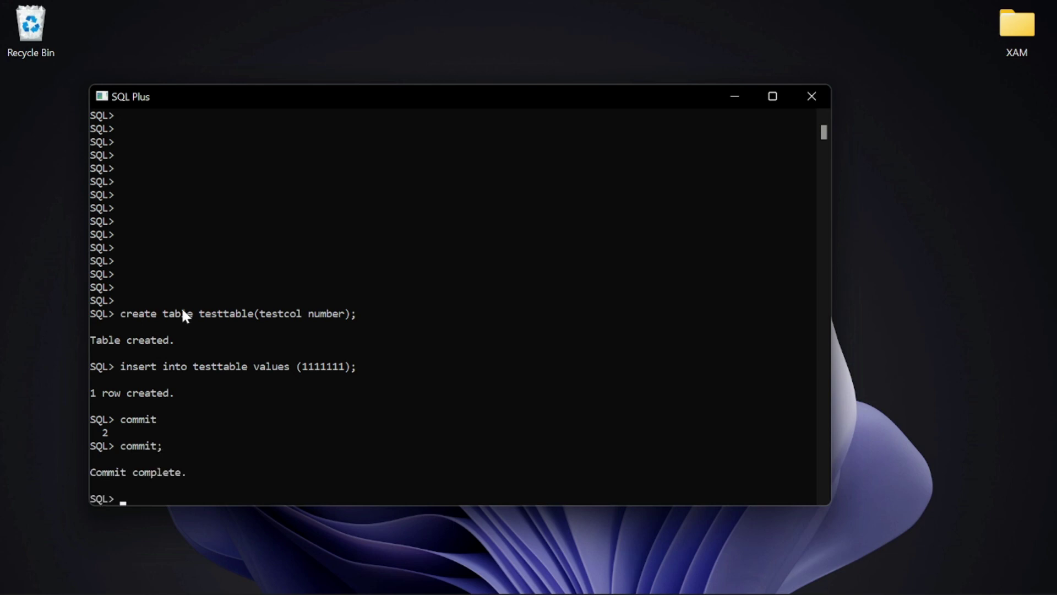
type("select ")
type("* from")
type(" testtable")
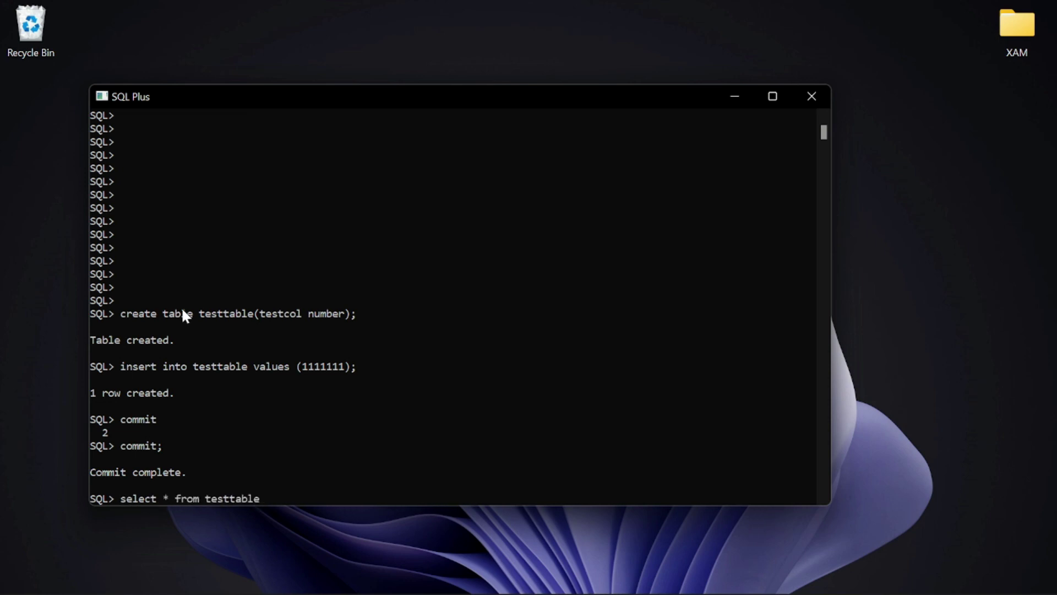
type(";")
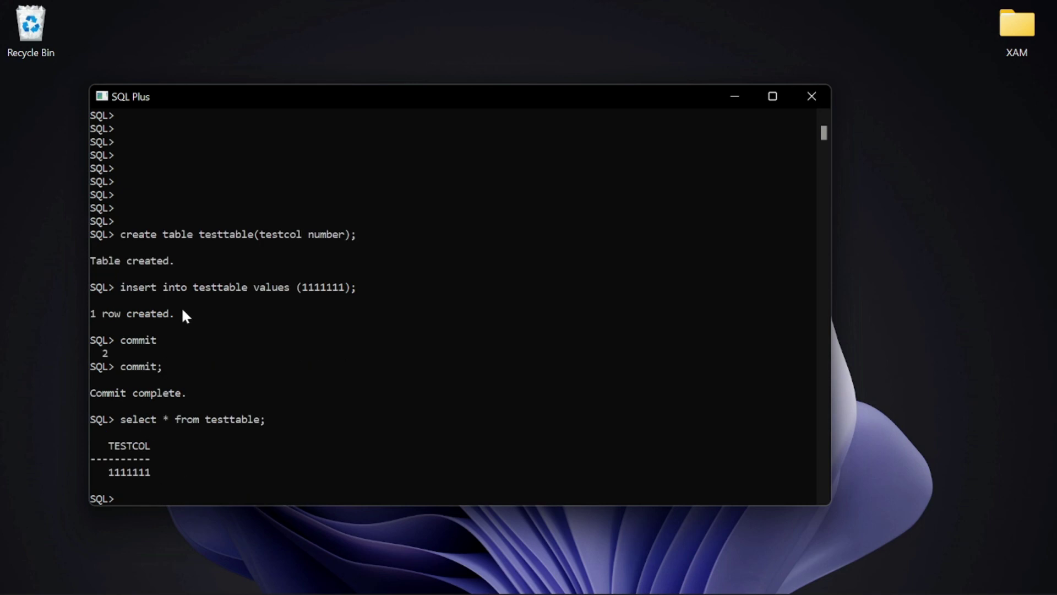